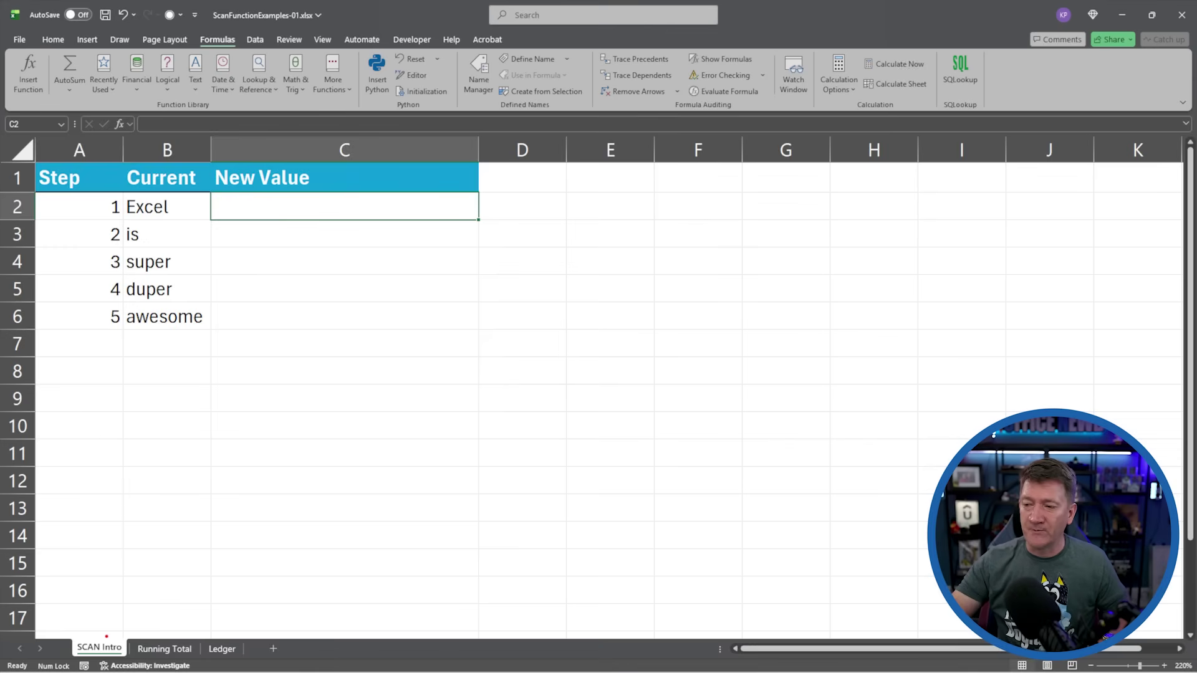
pyautogui.moveTo(107, 637); pyautogui.dragTo(126, 522)
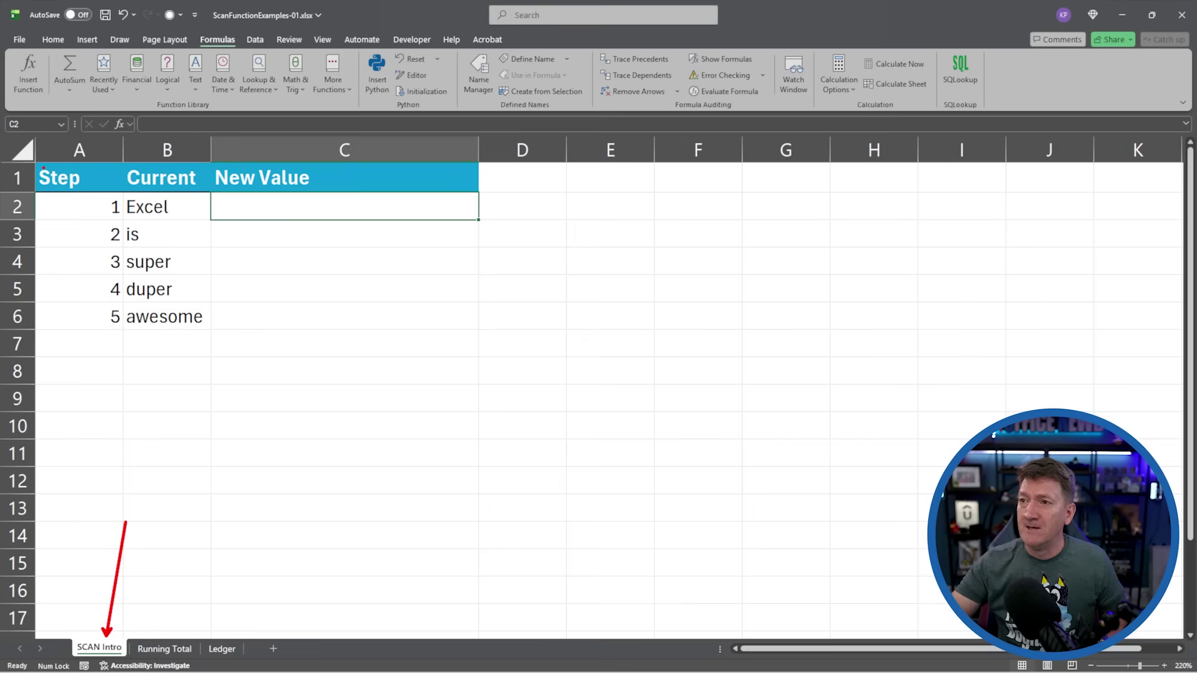
pyautogui.moveTo(35, 161)
pyautogui.mouseDown()
pyautogui.moveTo(78, 189)
pyautogui.moveTo(194, 201)
pyautogui.moveTo(485, 206)
pyautogui.moveTo(485, 324)
pyautogui.mouseUp()
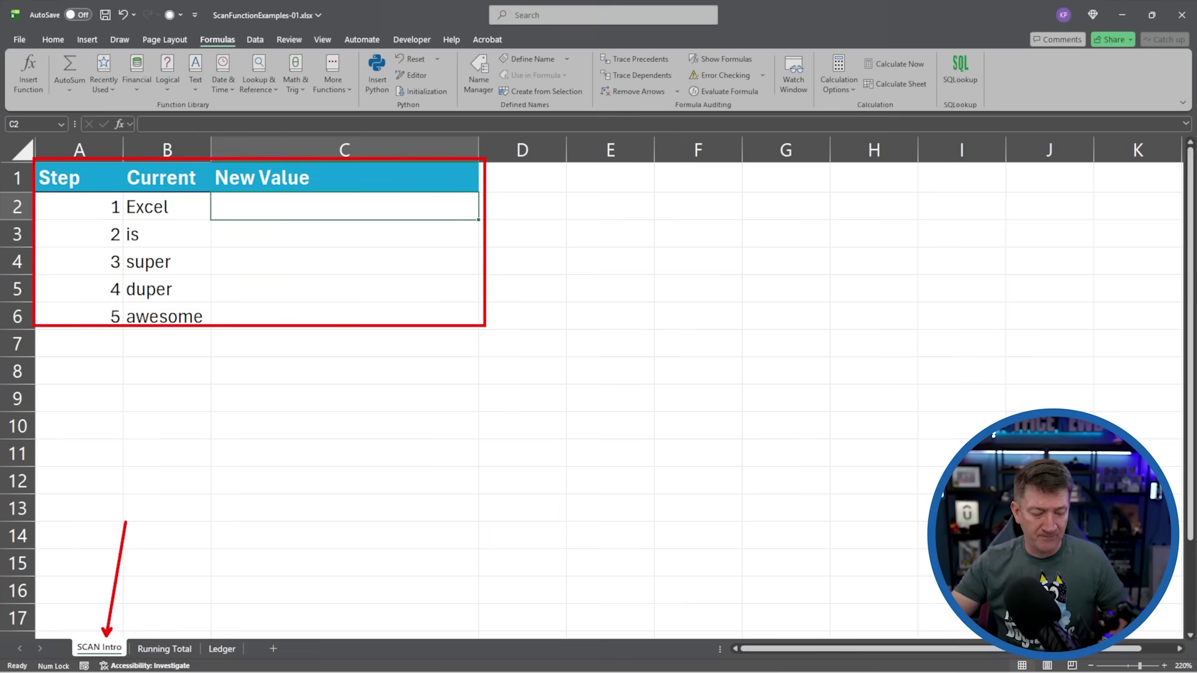
pyautogui.press('Escape')
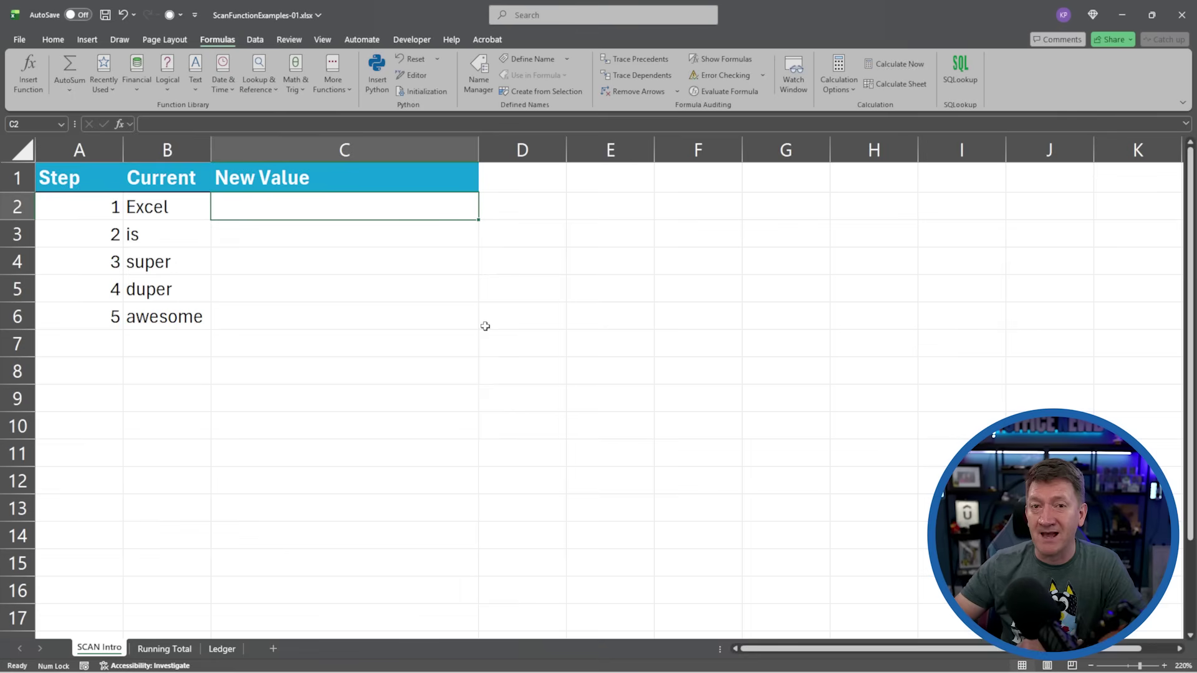
pyautogui.moveTo(165, 204); pyautogui.dragTo(164, 303)
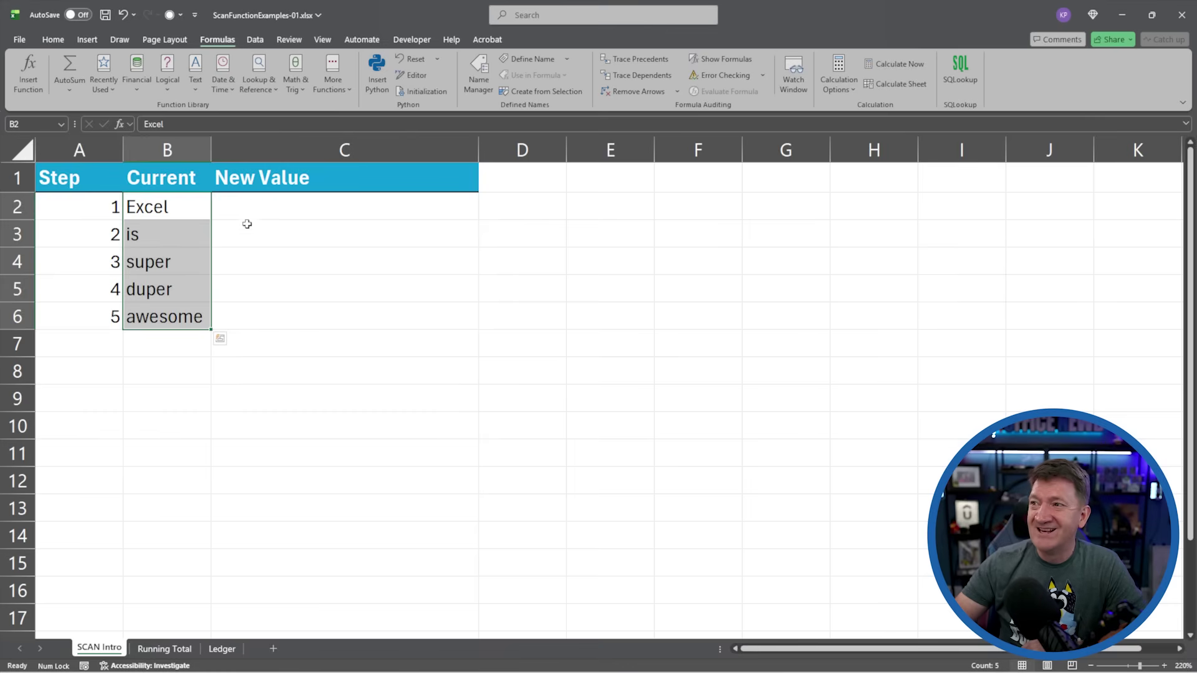
# - Start a SCAN formula in C2 with an empty string "" as initial value and B2:B6 as the array
pyautogui.click(264, 203)
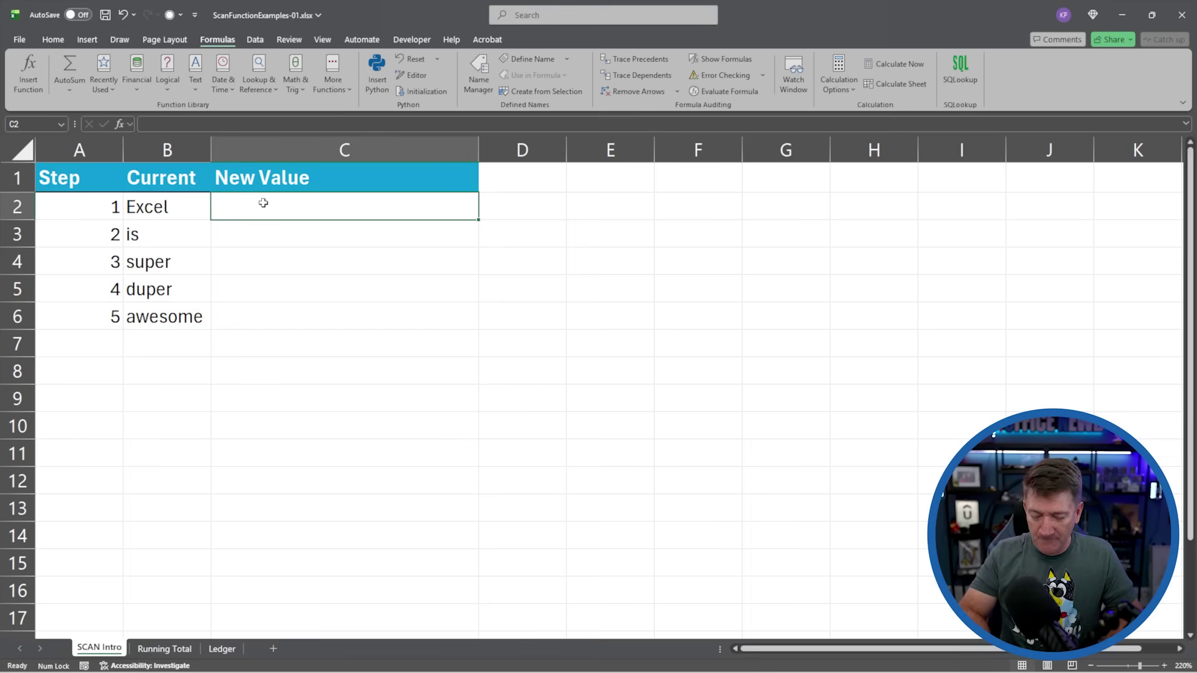
pyautogui.write('=sca')
pyautogui.press('Tab')
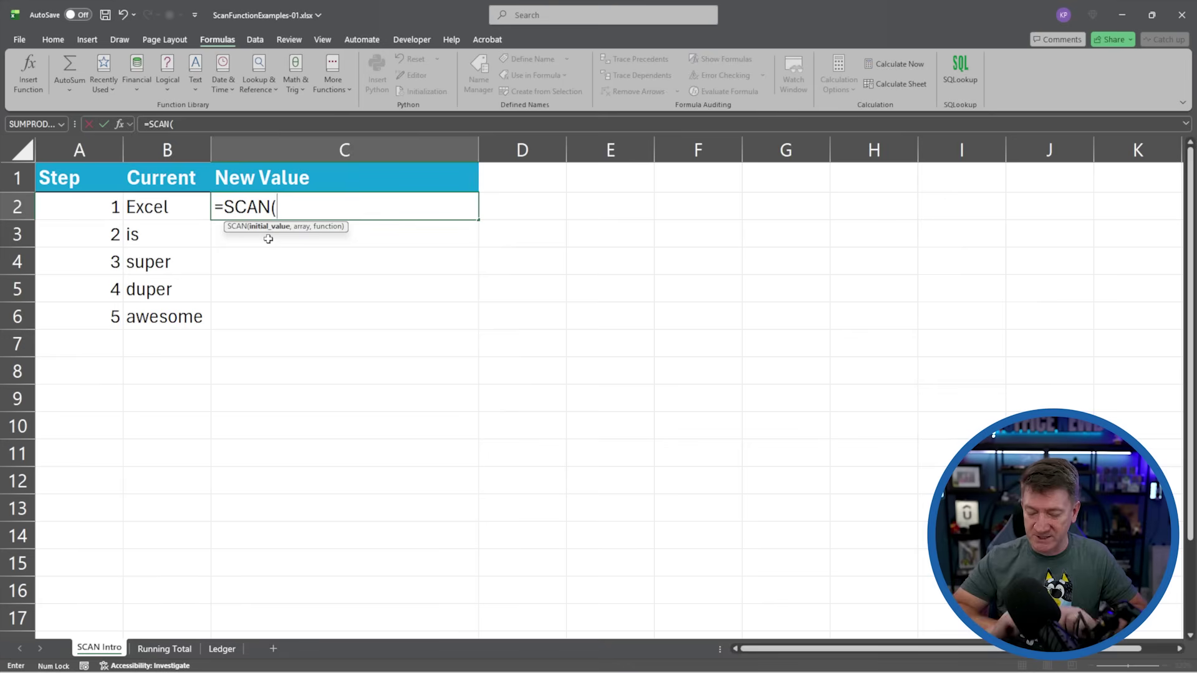
pyautogui.write('""')
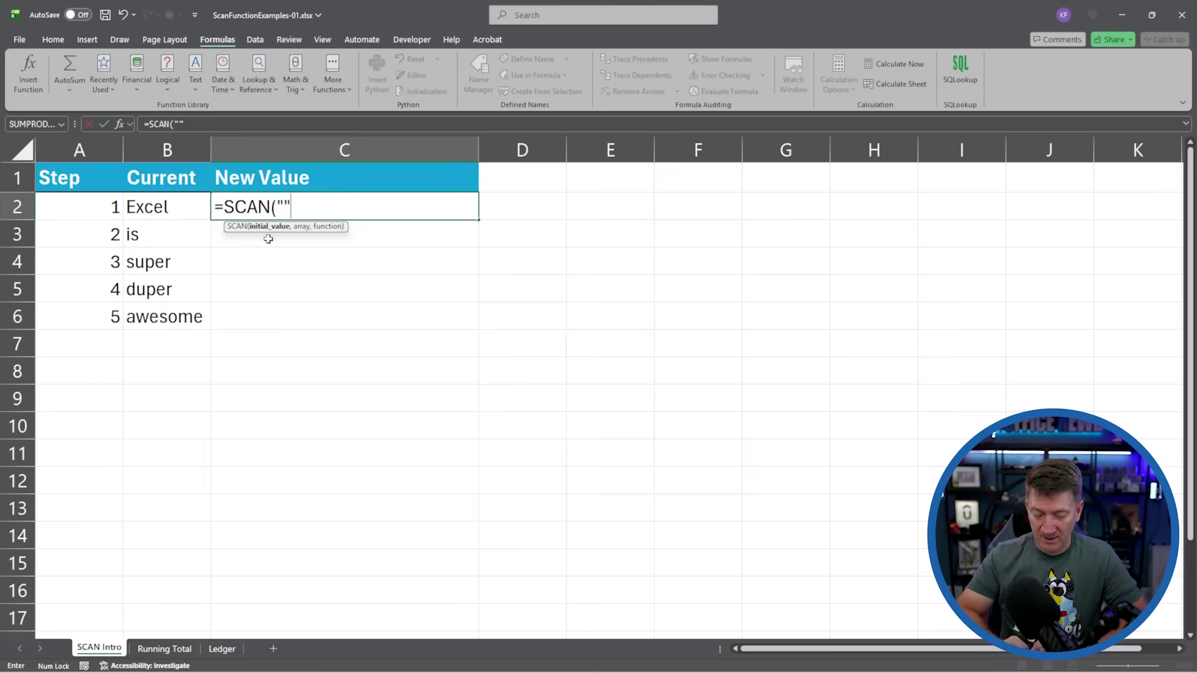
pyautogui.write(',')
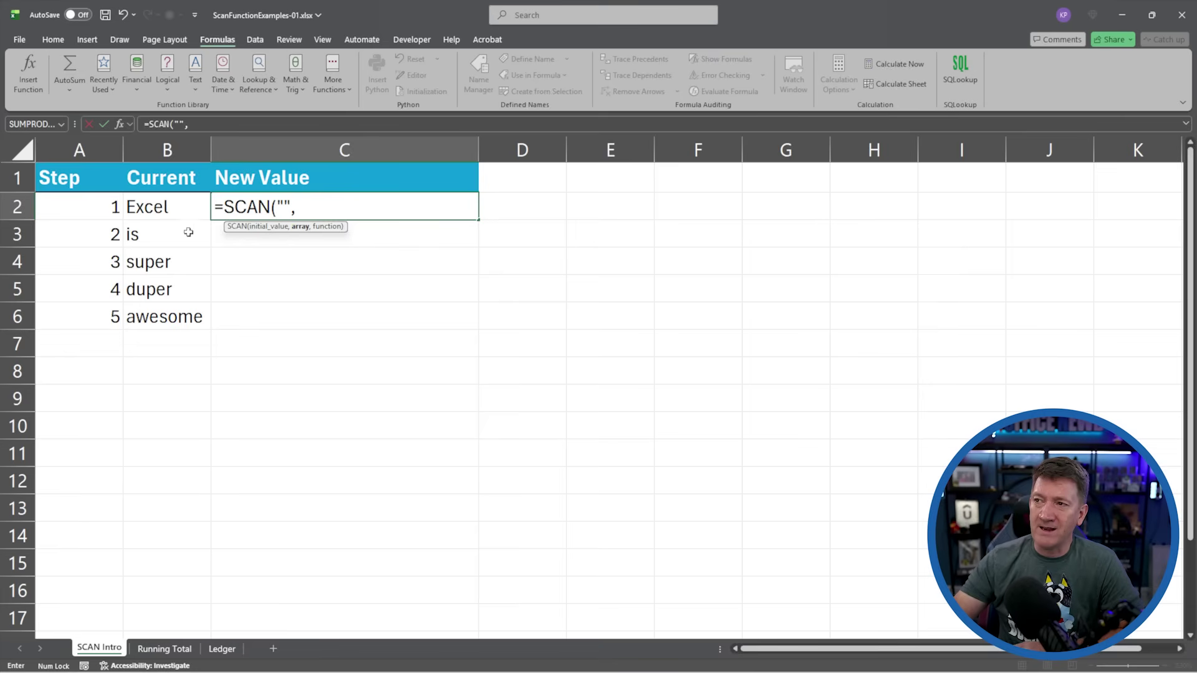
pyautogui.moveTo(148, 210); pyautogui.dragTo(142, 307)
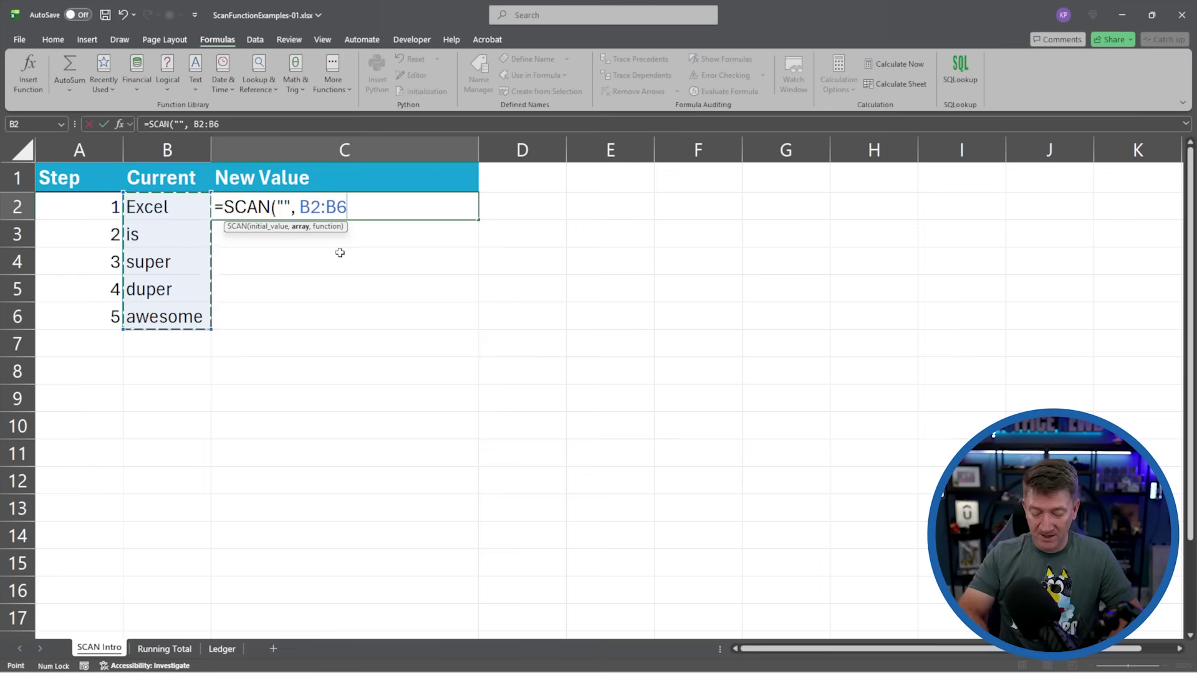
pyautogui.write(',')
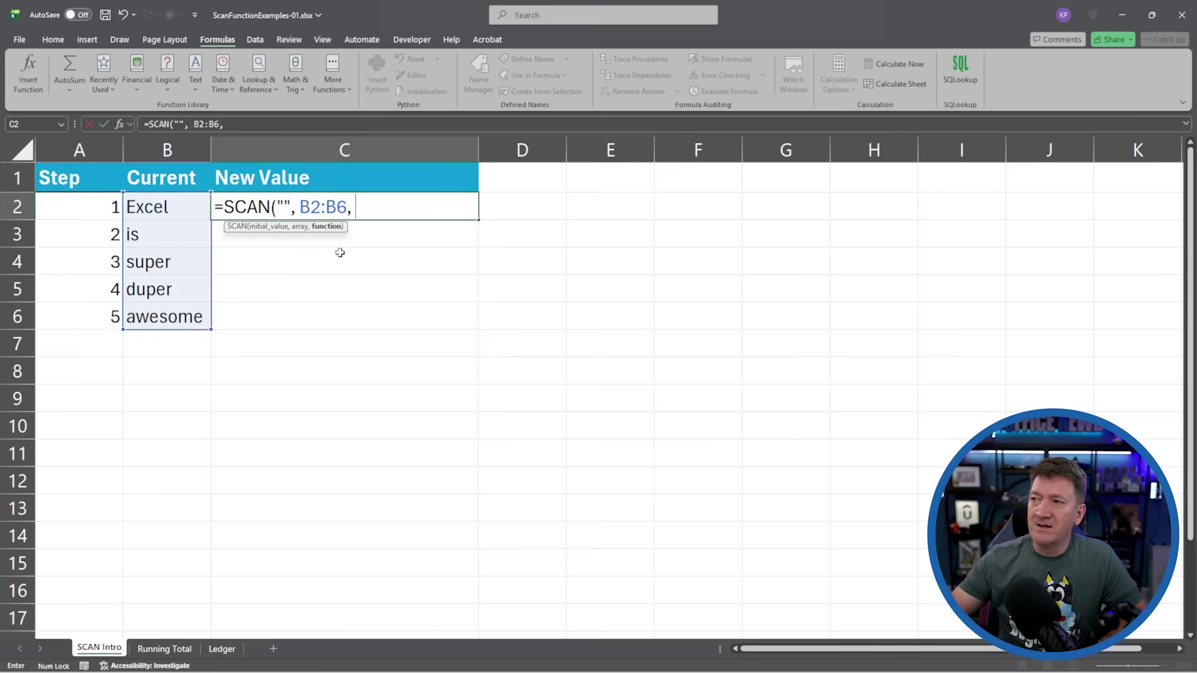
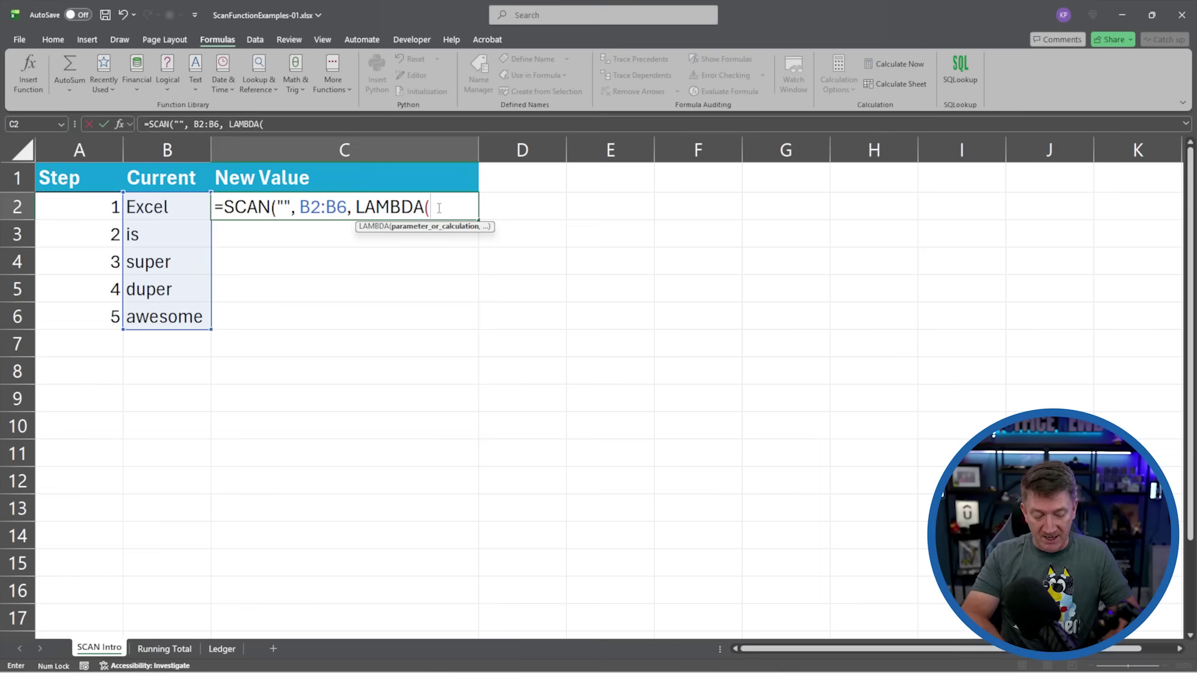
# - Complete the C2 formula with LAMBDA(ac, cv, ac & " " & cv) as the SCAN function and enter it
pyautogui.write('ac')
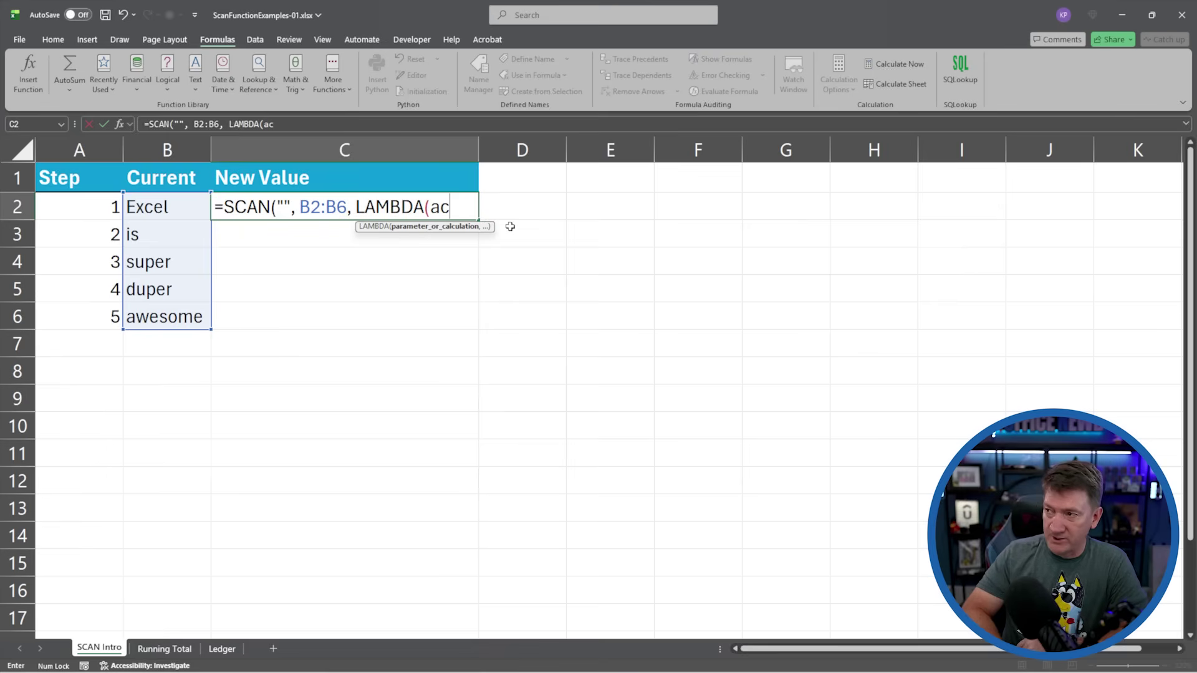
pyautogui.write(',')
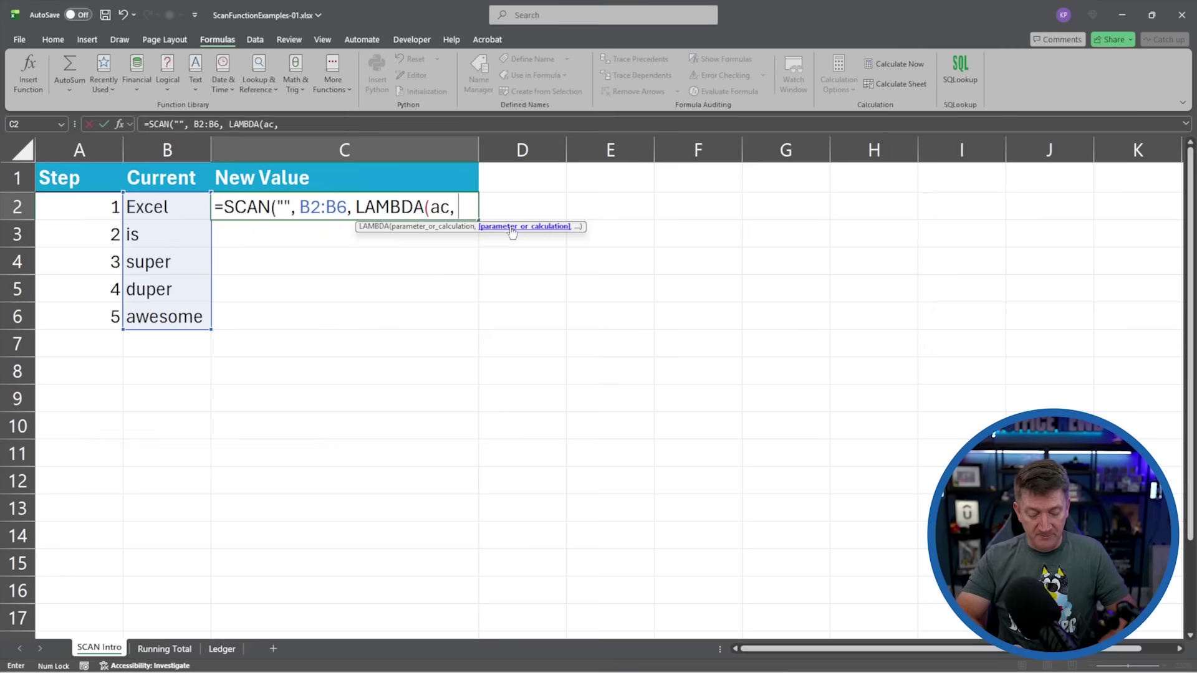
pyautogui.write('cv')
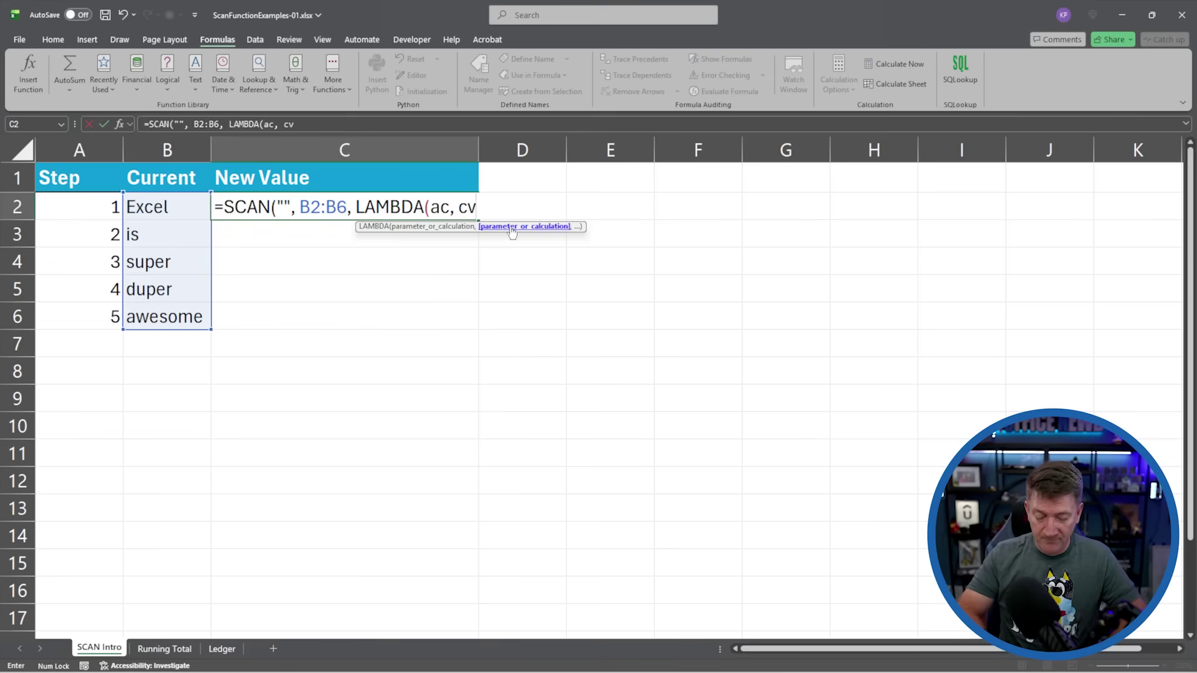
pyautogui.write(',')
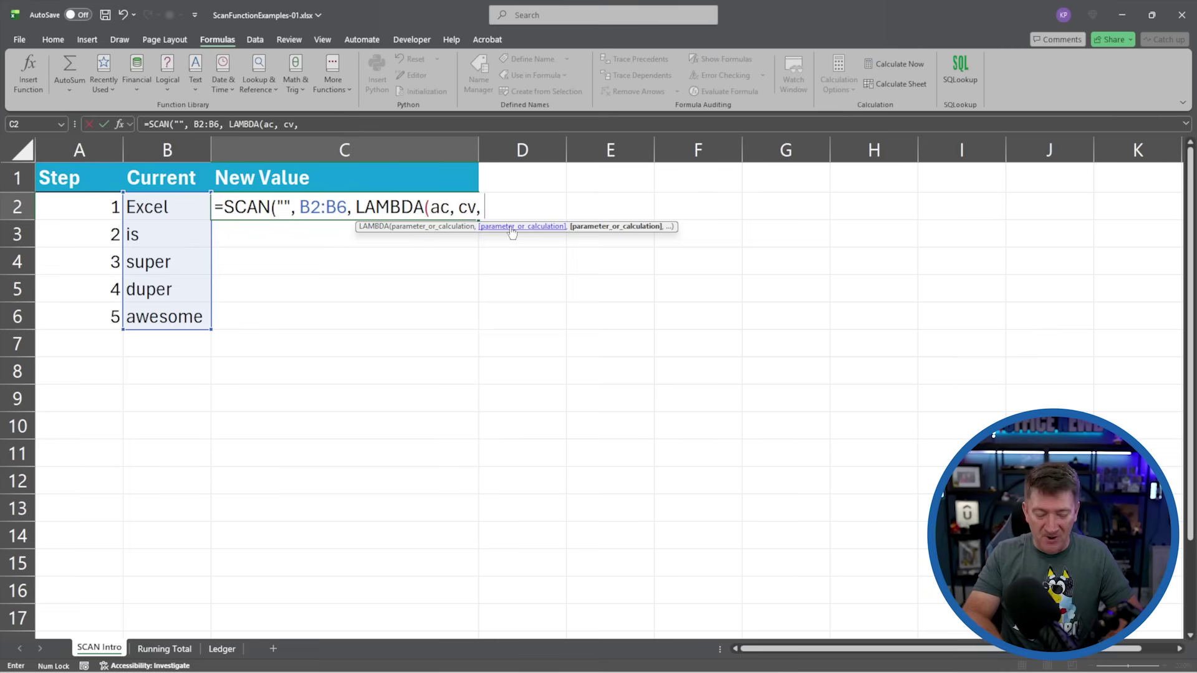
pyautogui.write('ac')
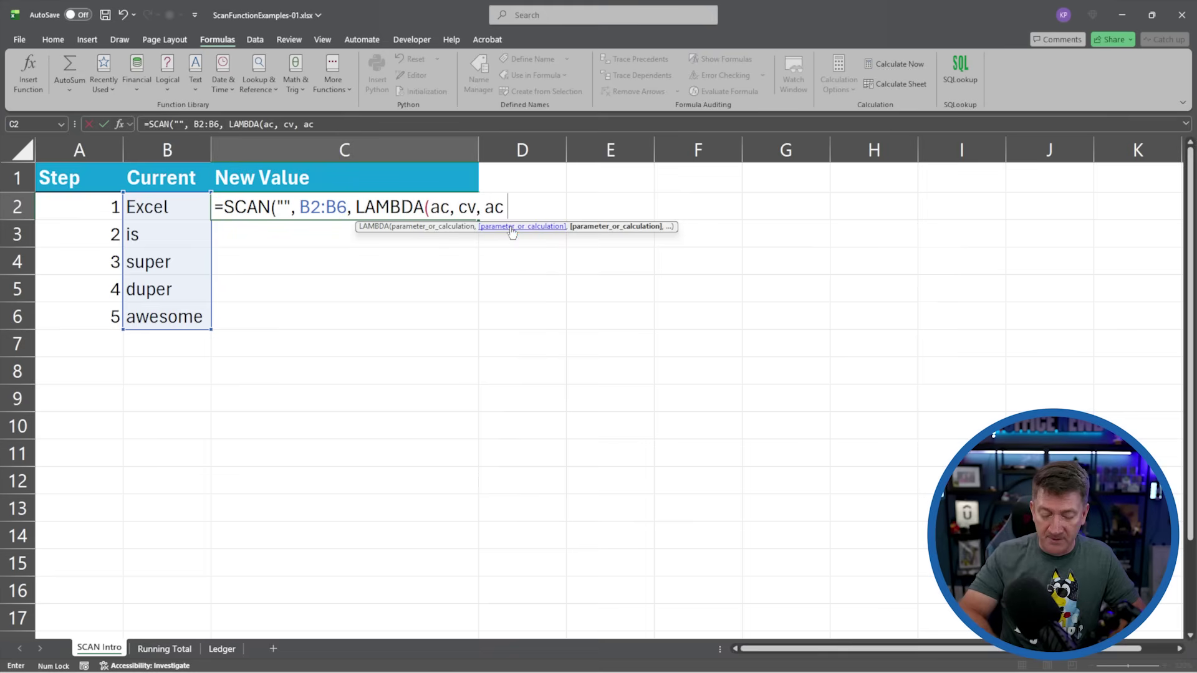
pyautogui.write(' & "')
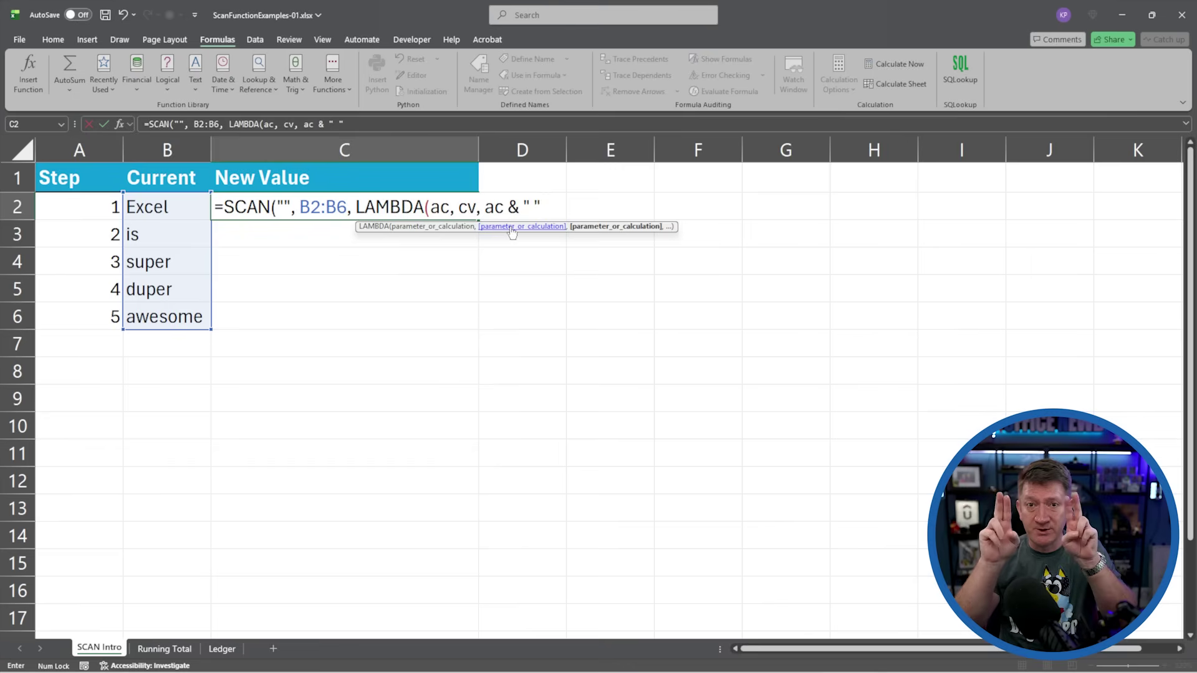
pyautogui.write(' " ')
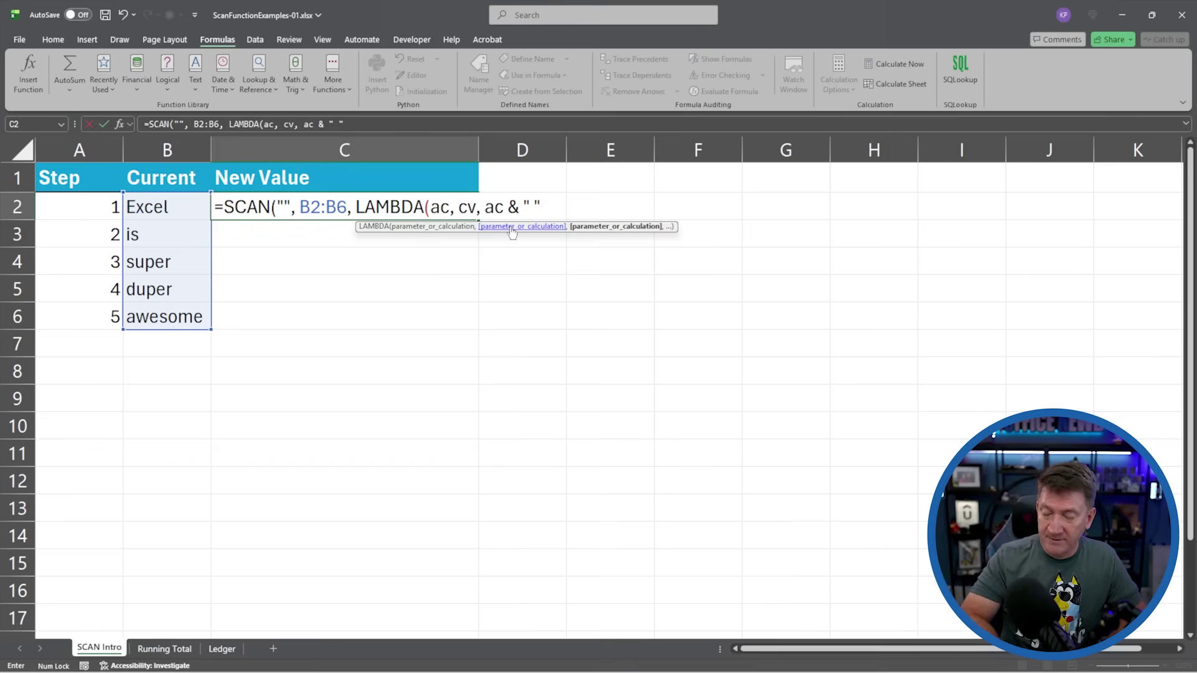
pyautogui.write('& cv')
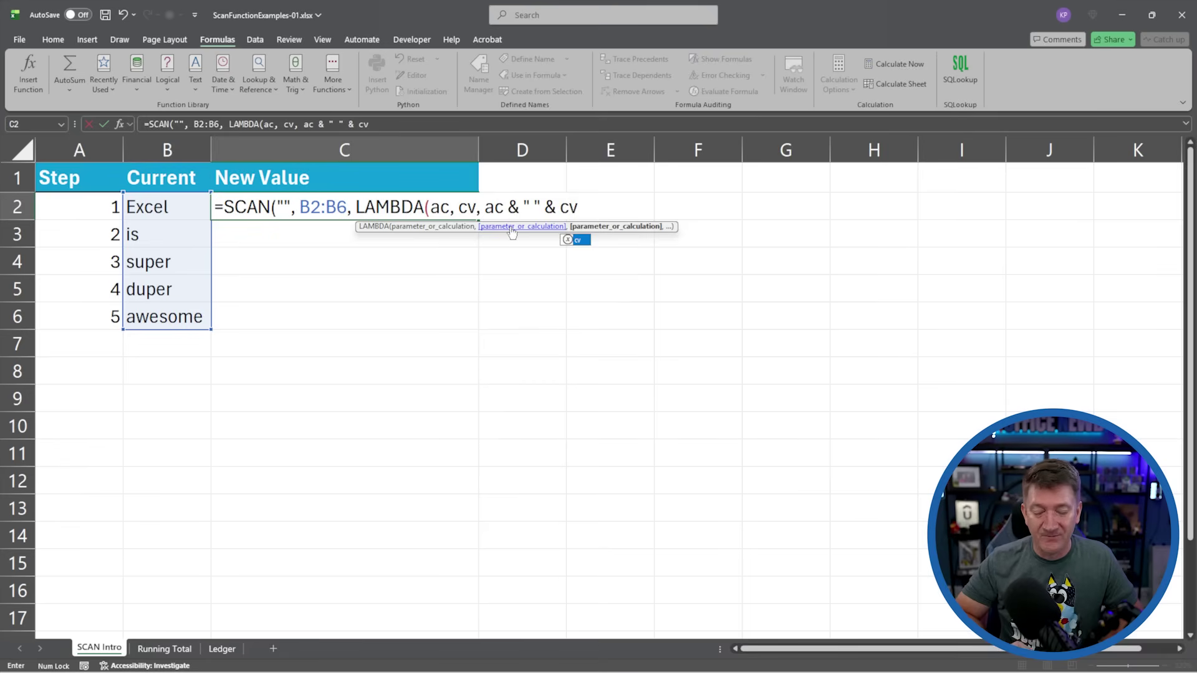
pyautogui.write(')')
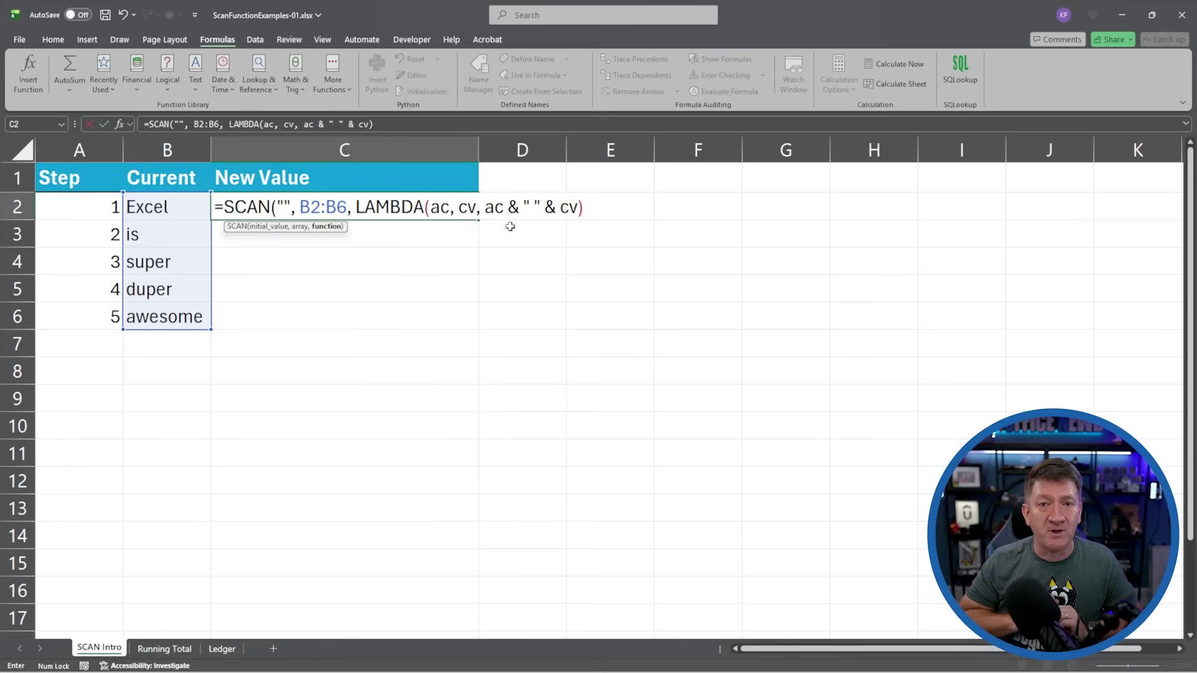
pyautogui.write(')')
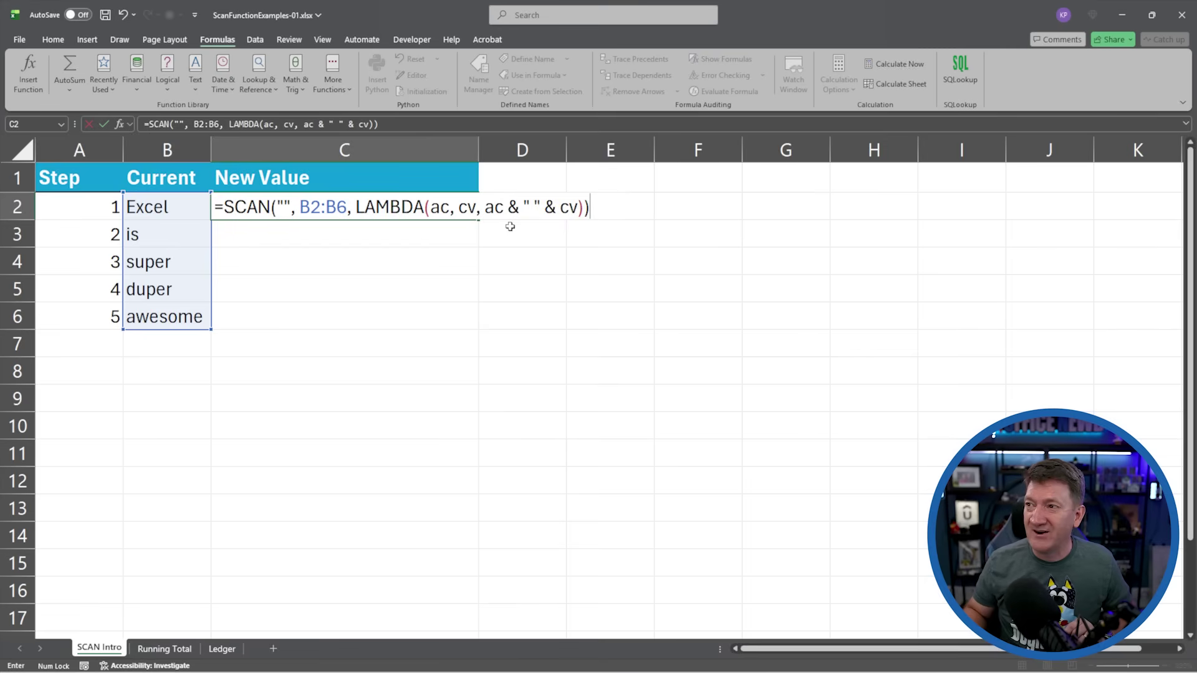
pyautogui.press('Return')
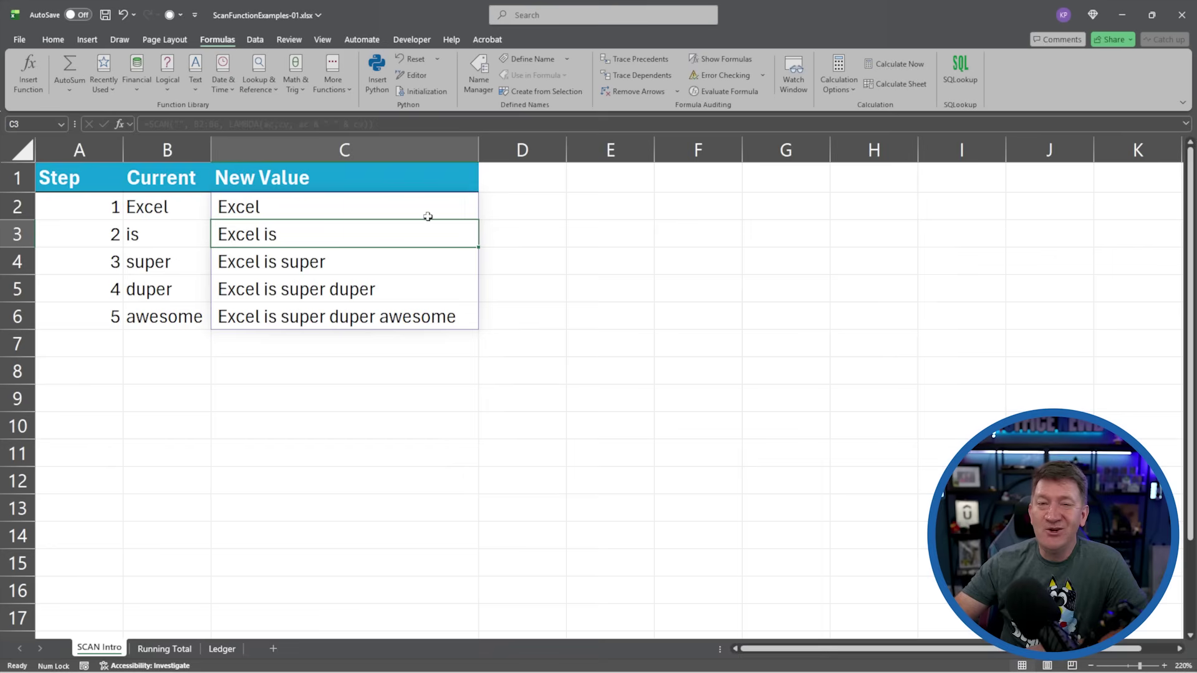
pyautogui.click(242, 211)
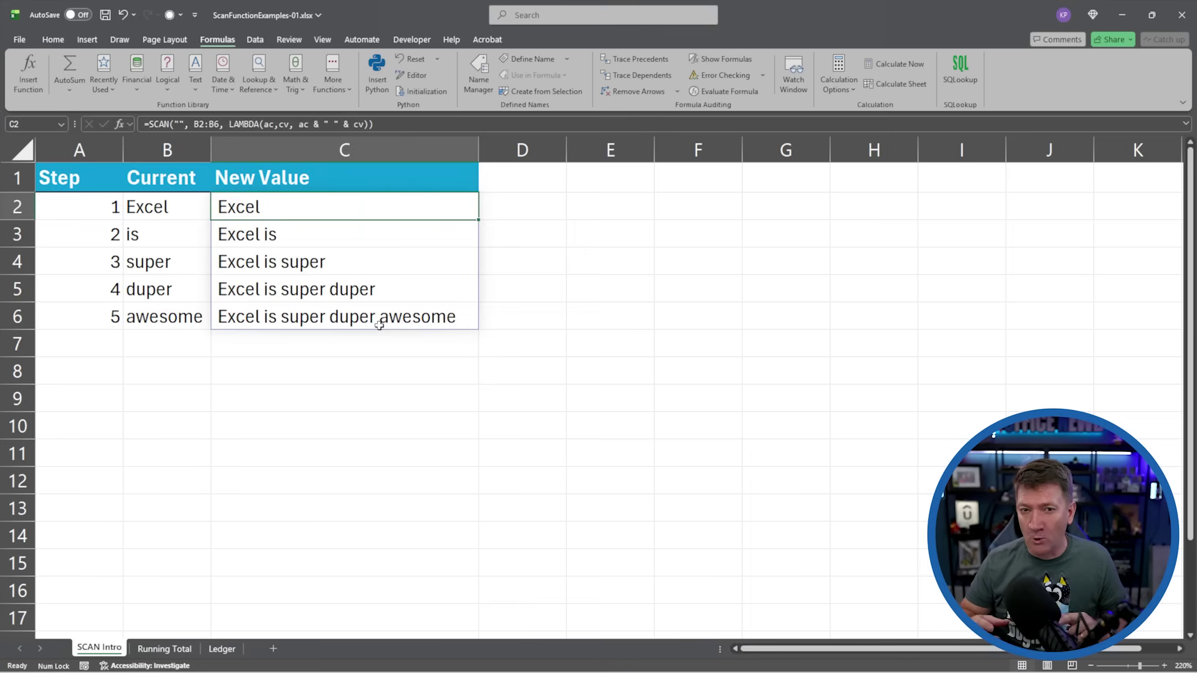
# - On the Running Total sheet, start a SCAN formula in E2 with initial value 0 and array D2:D31
pyautogui.click(167, 651)
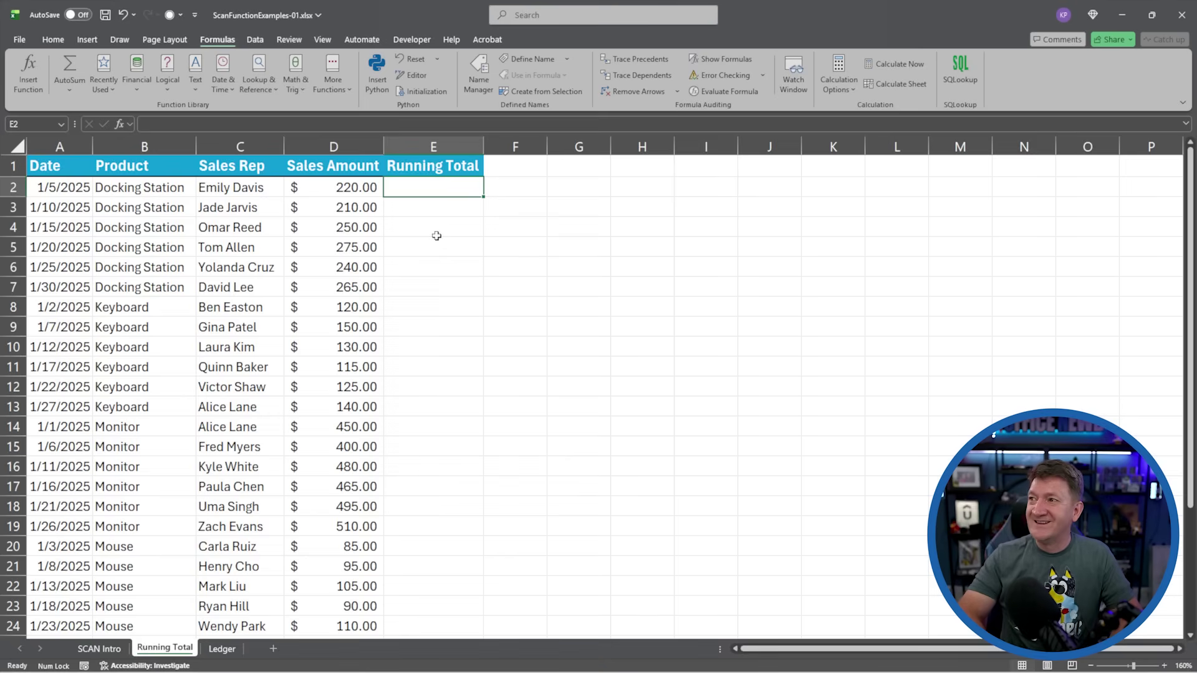
pyautogui.write('=scan')
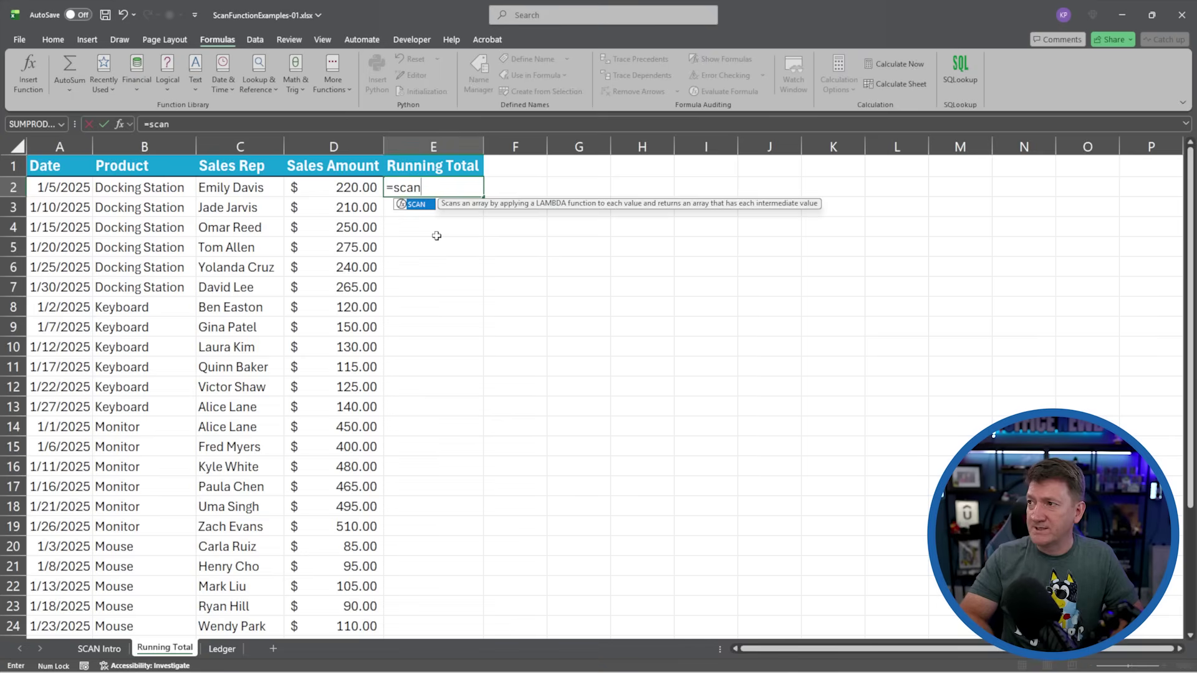
pyautogui.press('Tab')
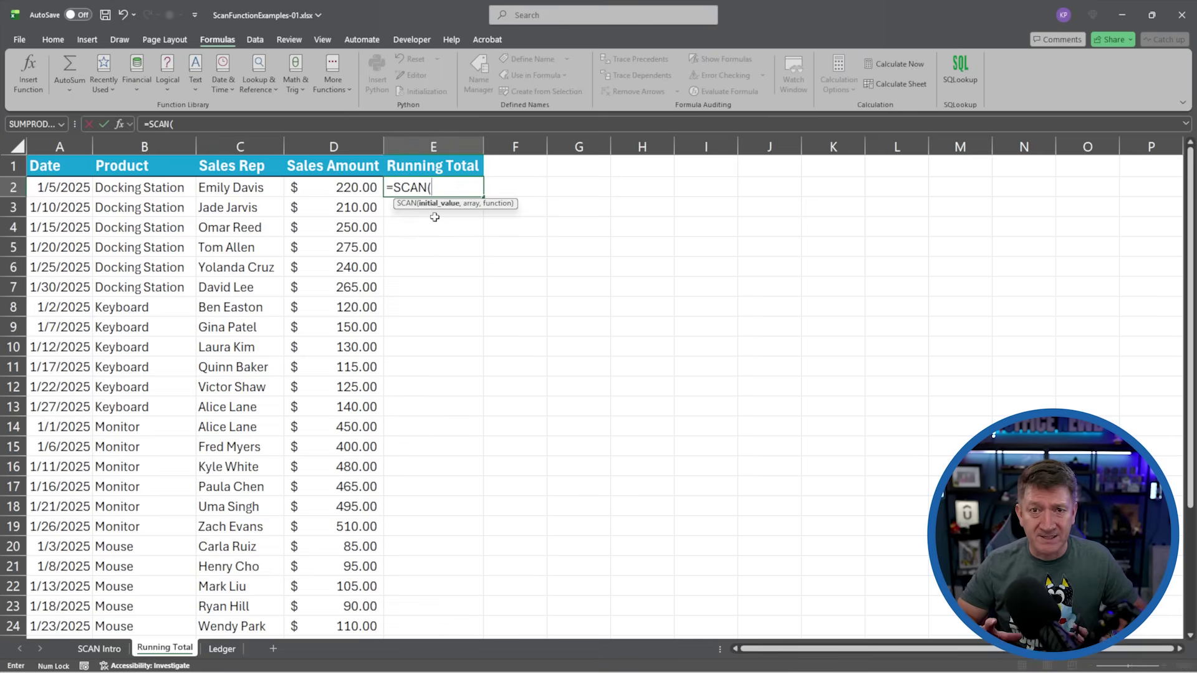
pyautogui.write('0')
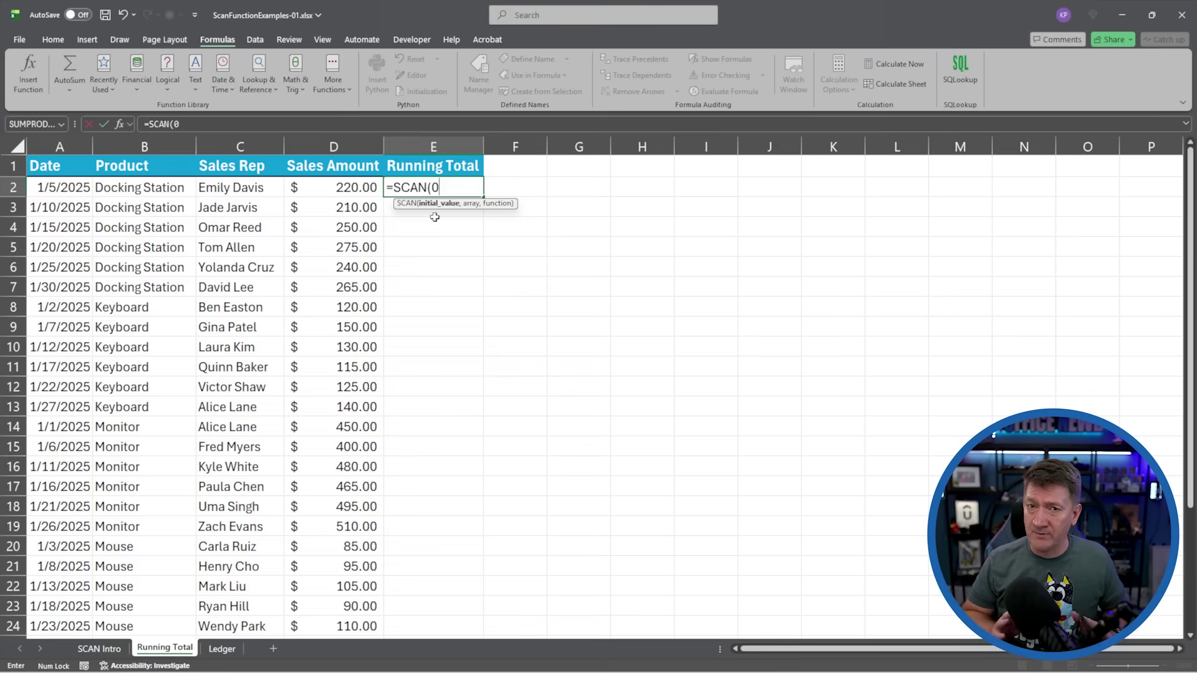
pyautogui.write(',')
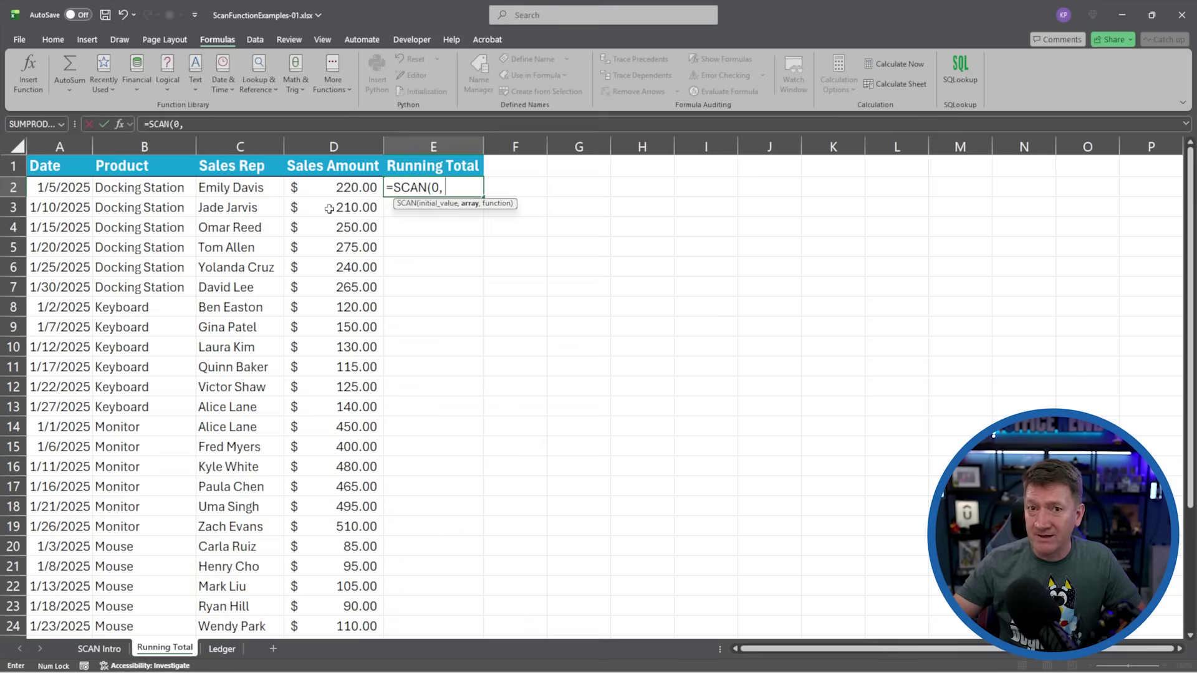
pyautogui.click(313, 187)
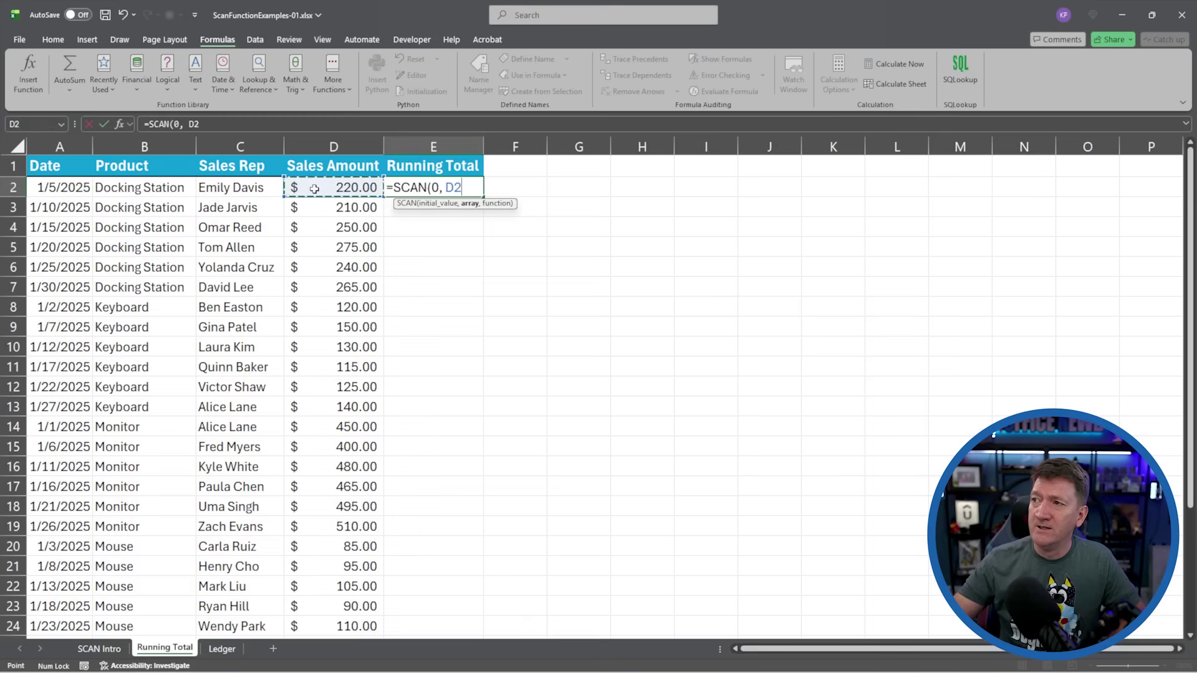
pyautogui.hotkey('ctrl', 'shift', 'Down')
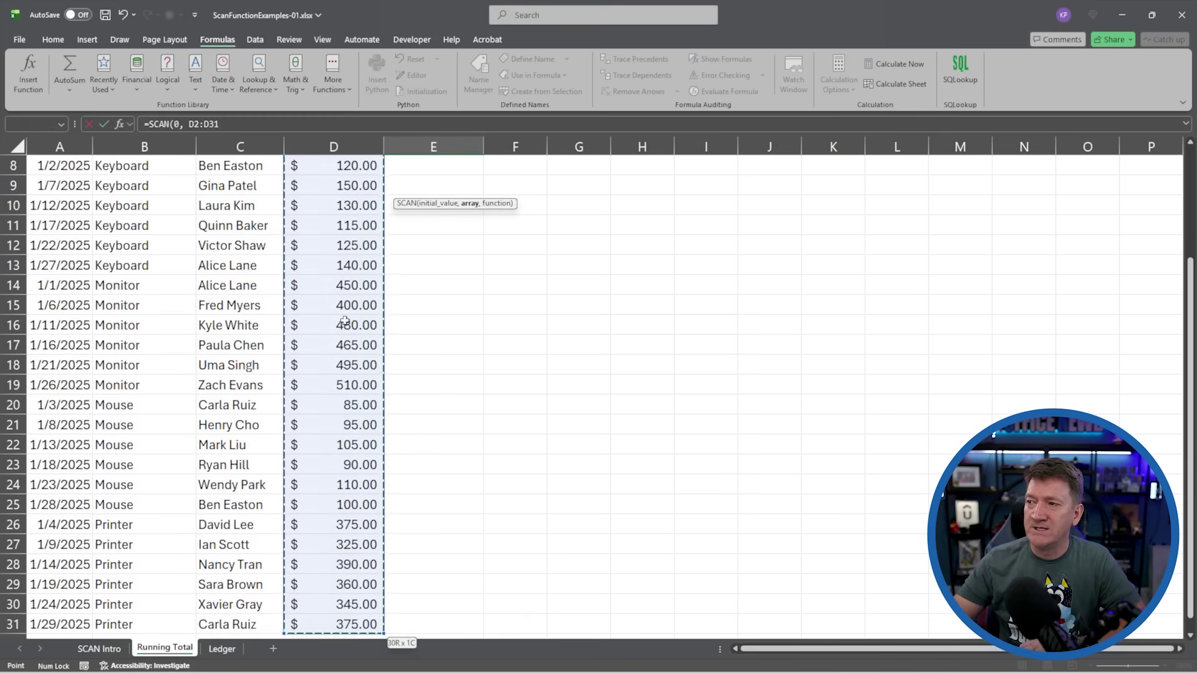
pyautogui.scroll(3, 340, 352)
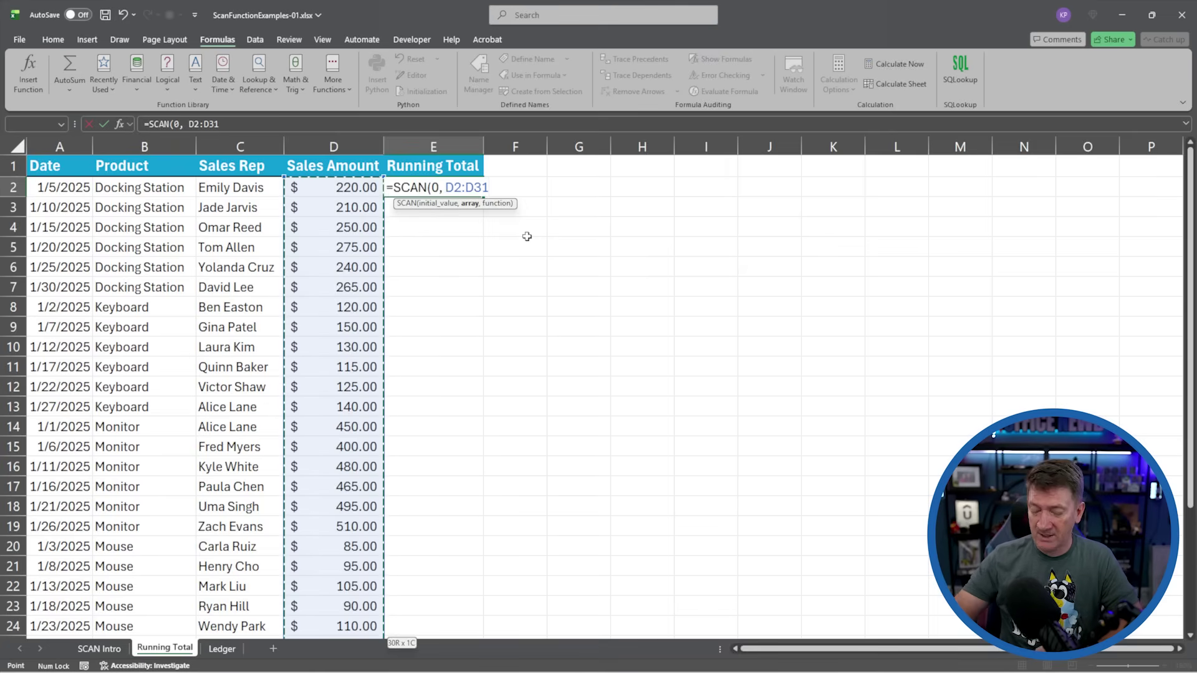
pyautogui.write(',')
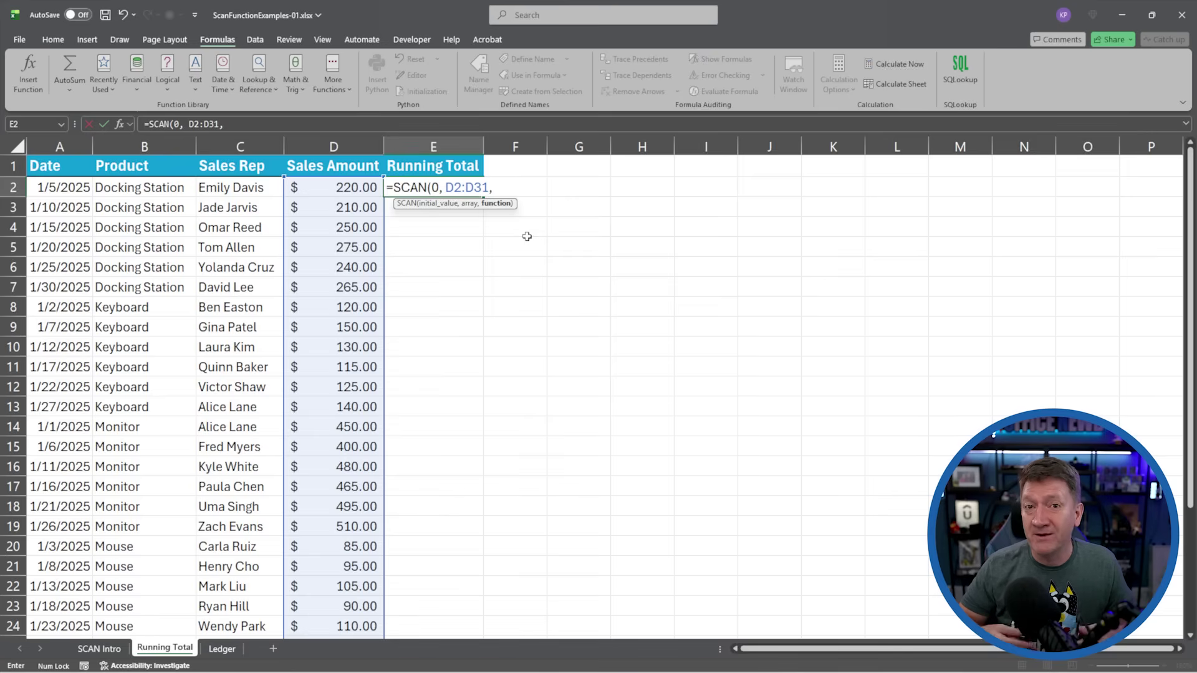
# - Complete the E2 formula with LAMBDA(ac, cv, ac+cv) as the SCAN function, enter it, and reselect E2
pyautogui.write('ambda')
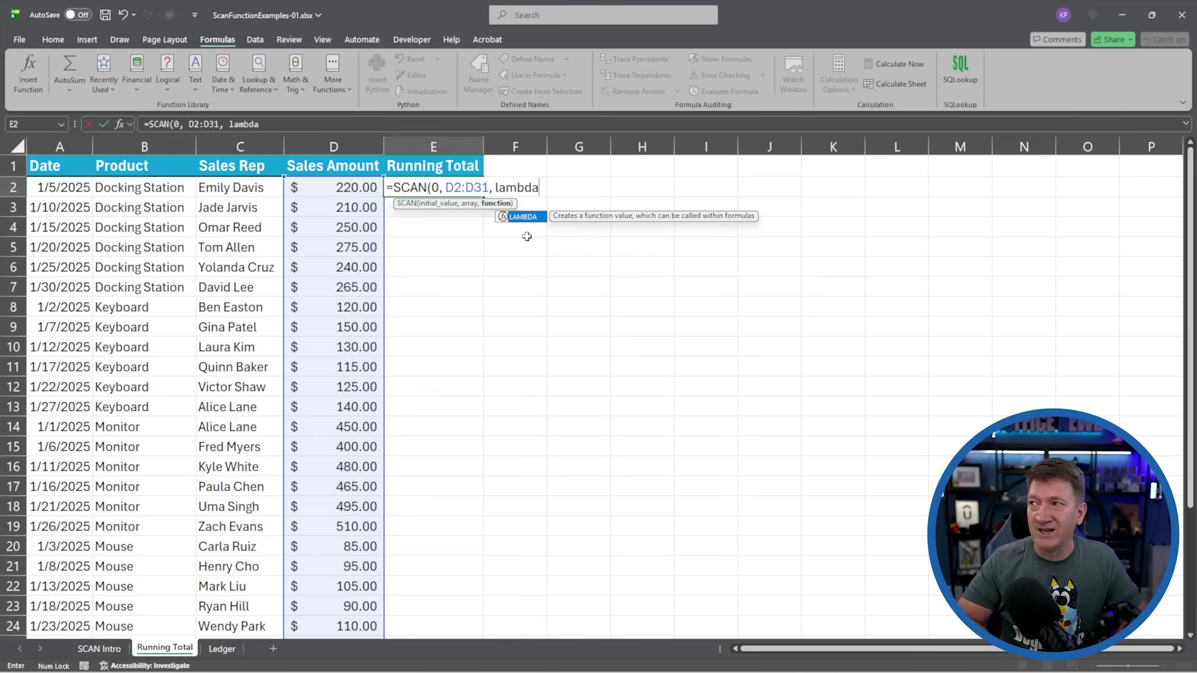
pyautogui.press('Tab')
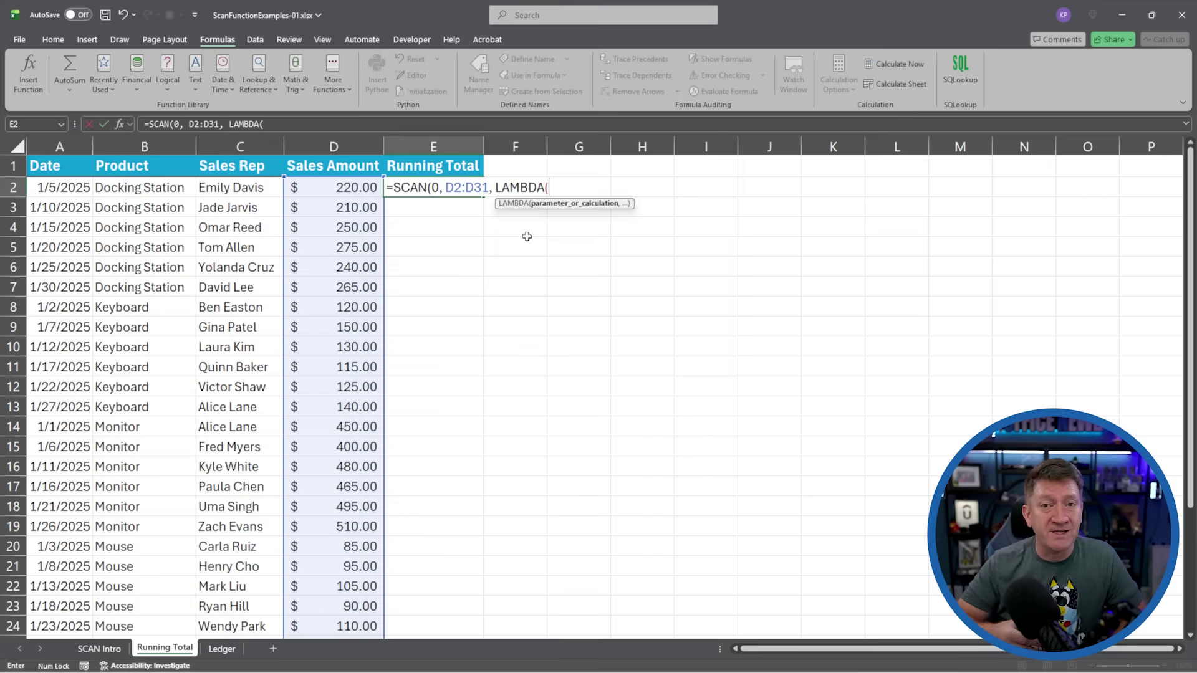
pyautogui.write('ac')
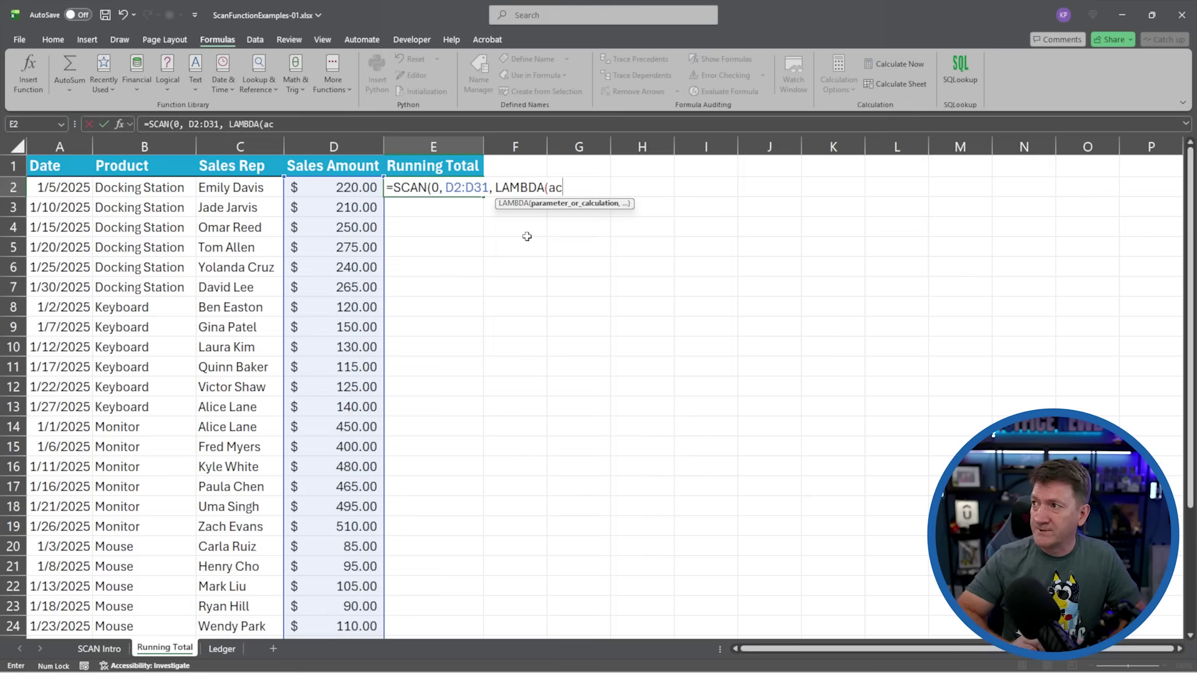
pyautogui.write(',')
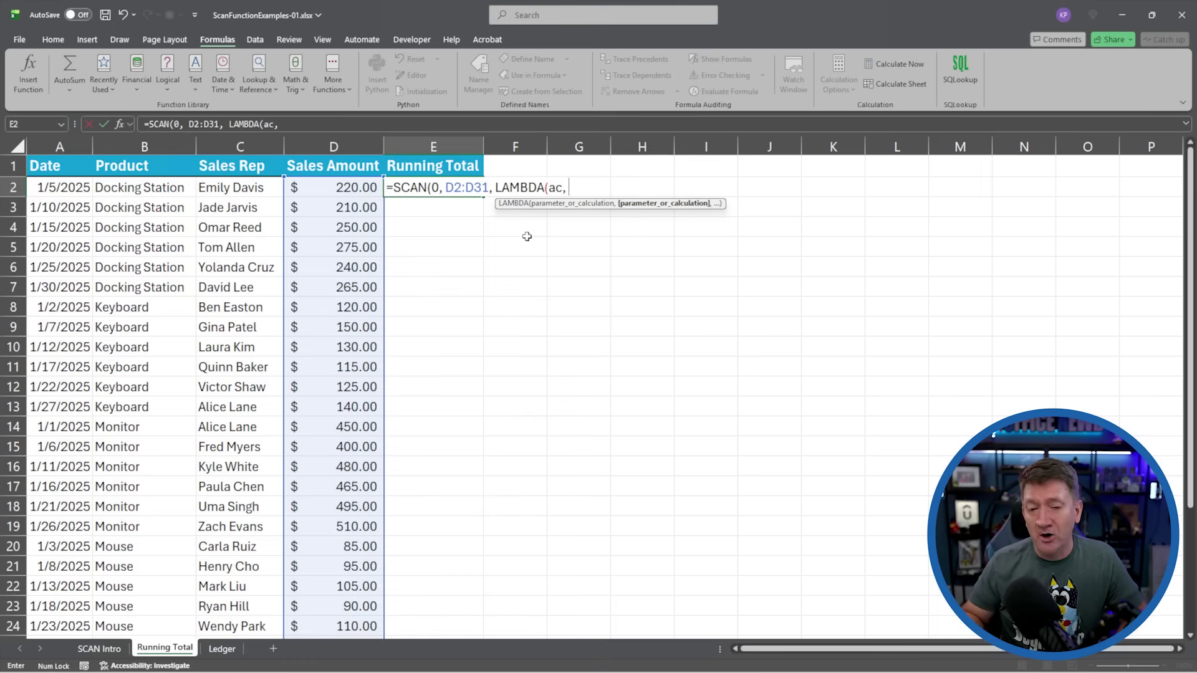
pyautogui.write(' cv')
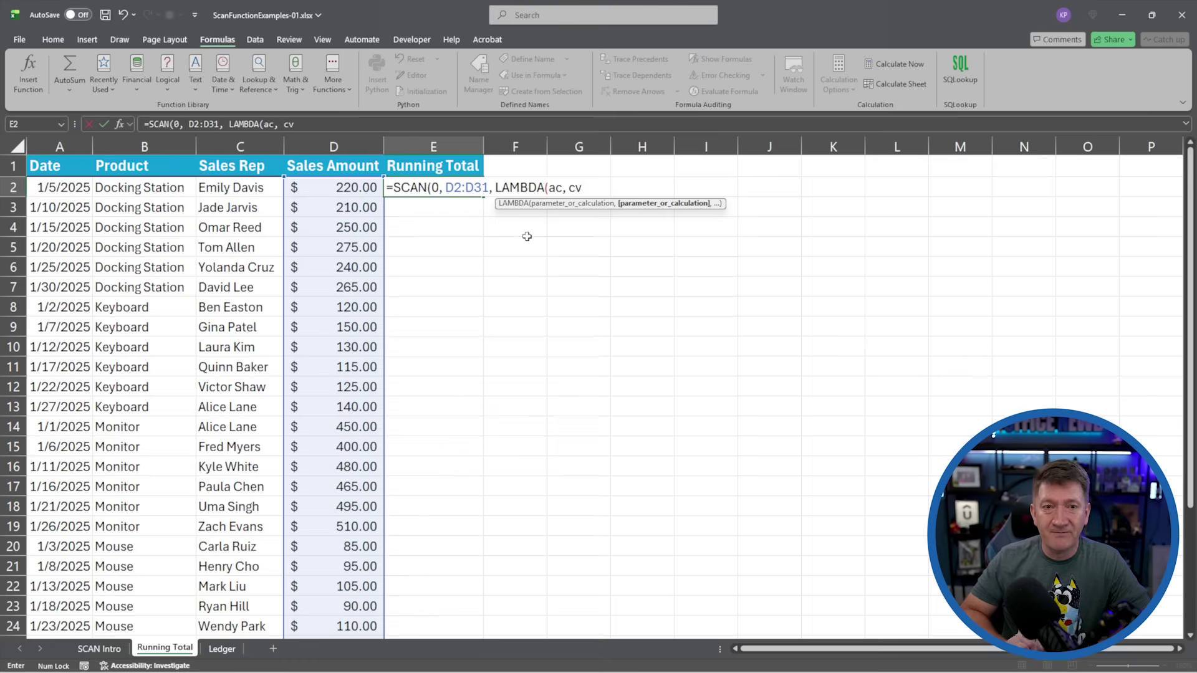
pyautogui.write(', ')
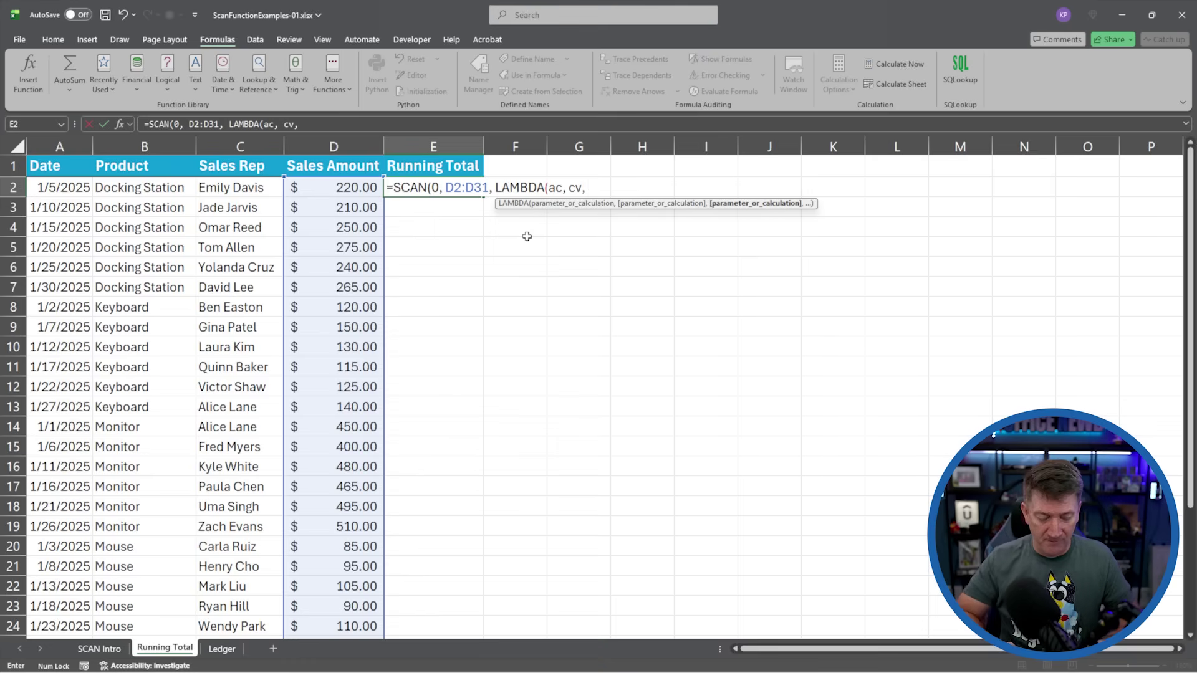
pyautogui.write('ac+')
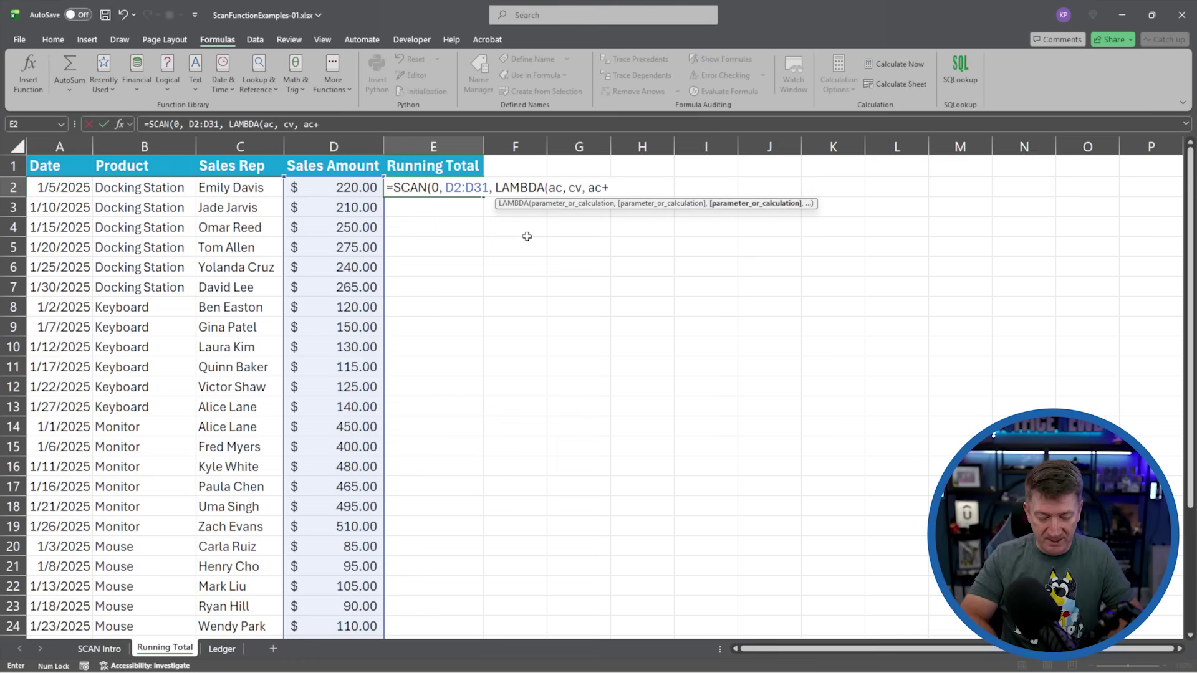
pyautogui.write('cv')
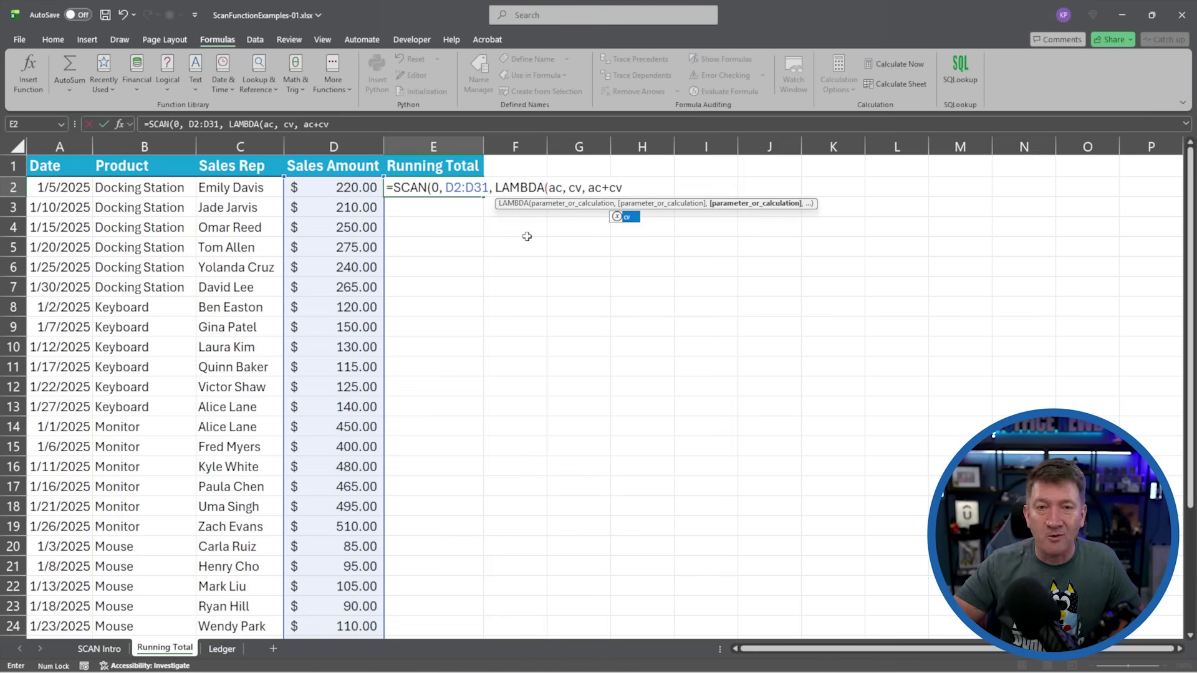
pyautogui.write('))')
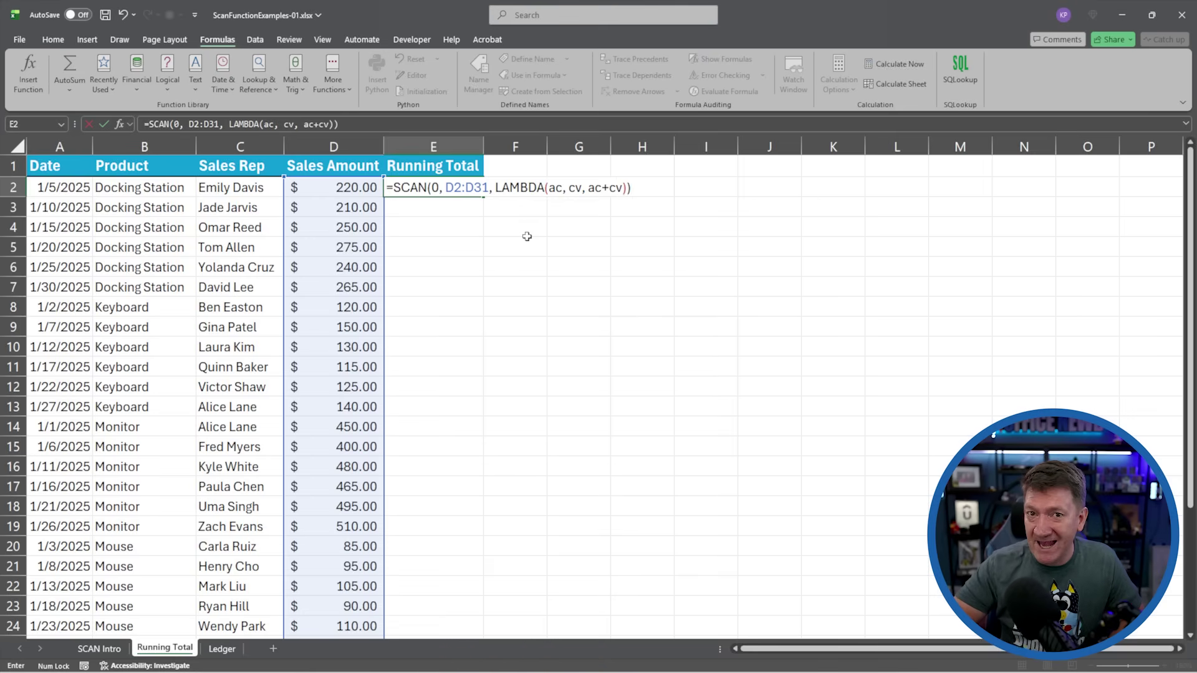
pyautogui.press('Return')
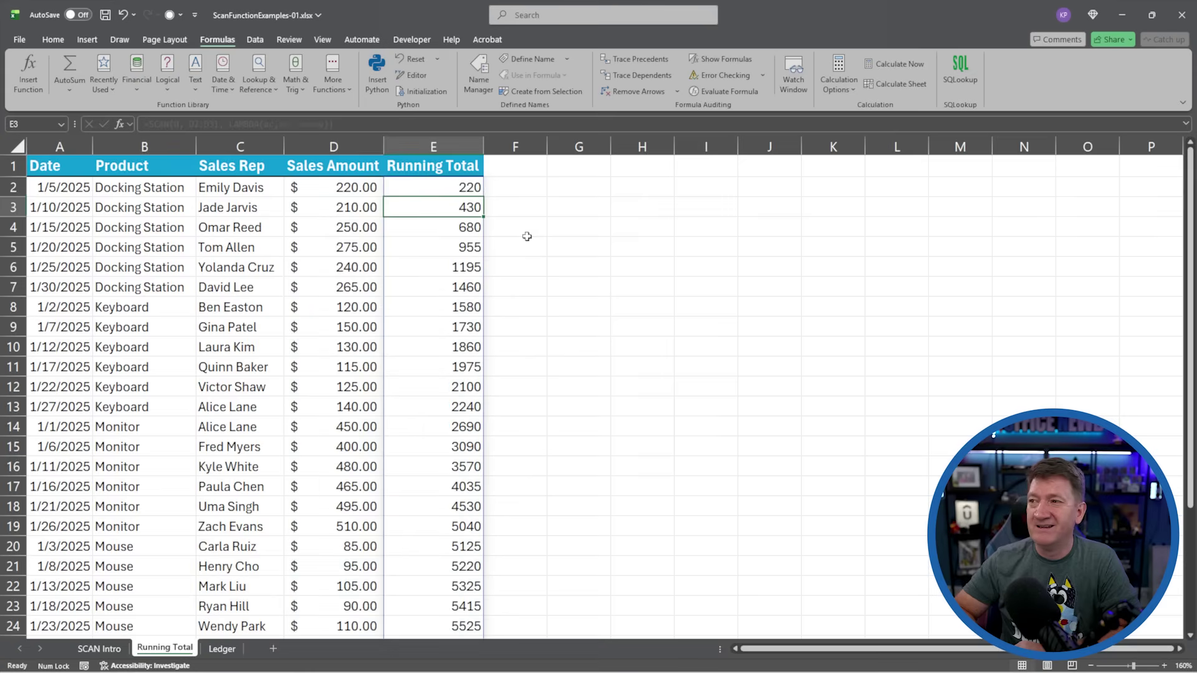
pyautogui.click(428, 186)
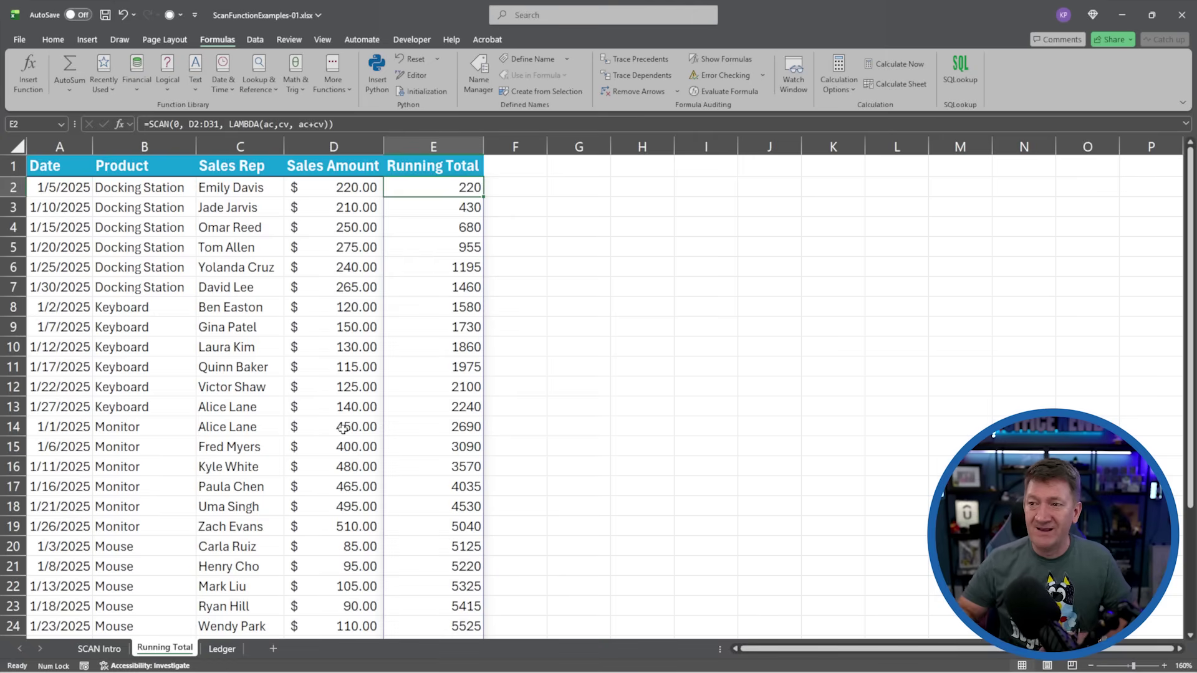
# - On the Ledger sheet, start a SCAN formula in E4 with initial value D1 and array D4:D19-C4:C19
pyautogui.click(222, 649)
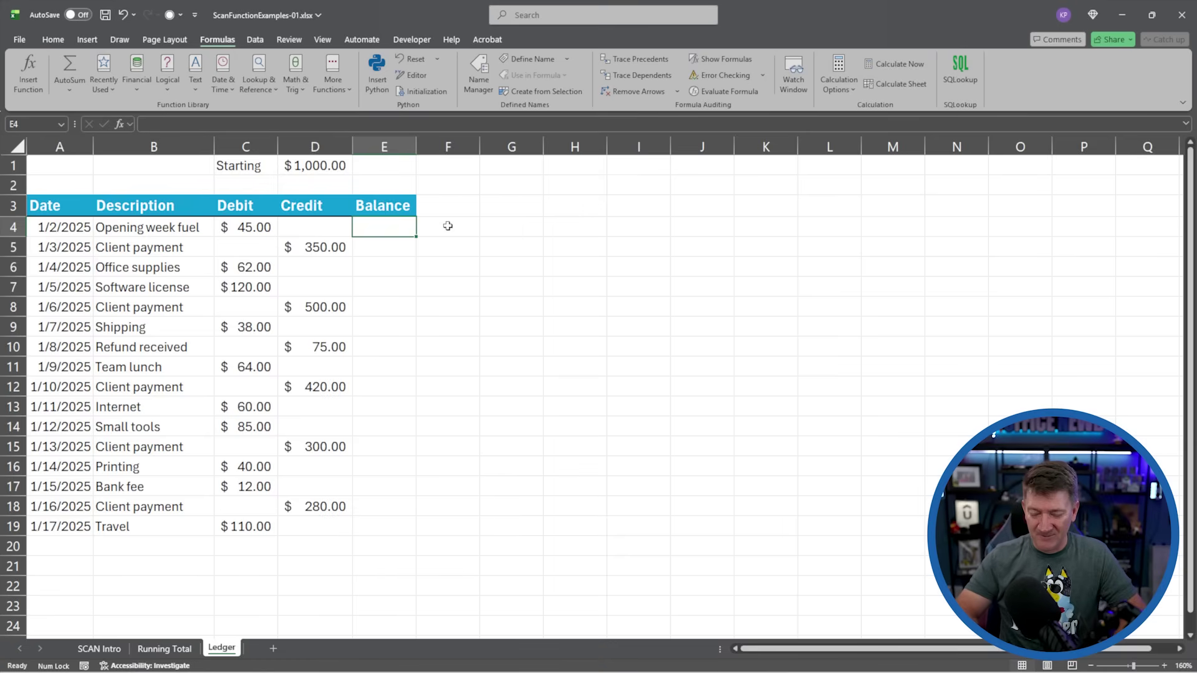
pyautogui.write('=scan')
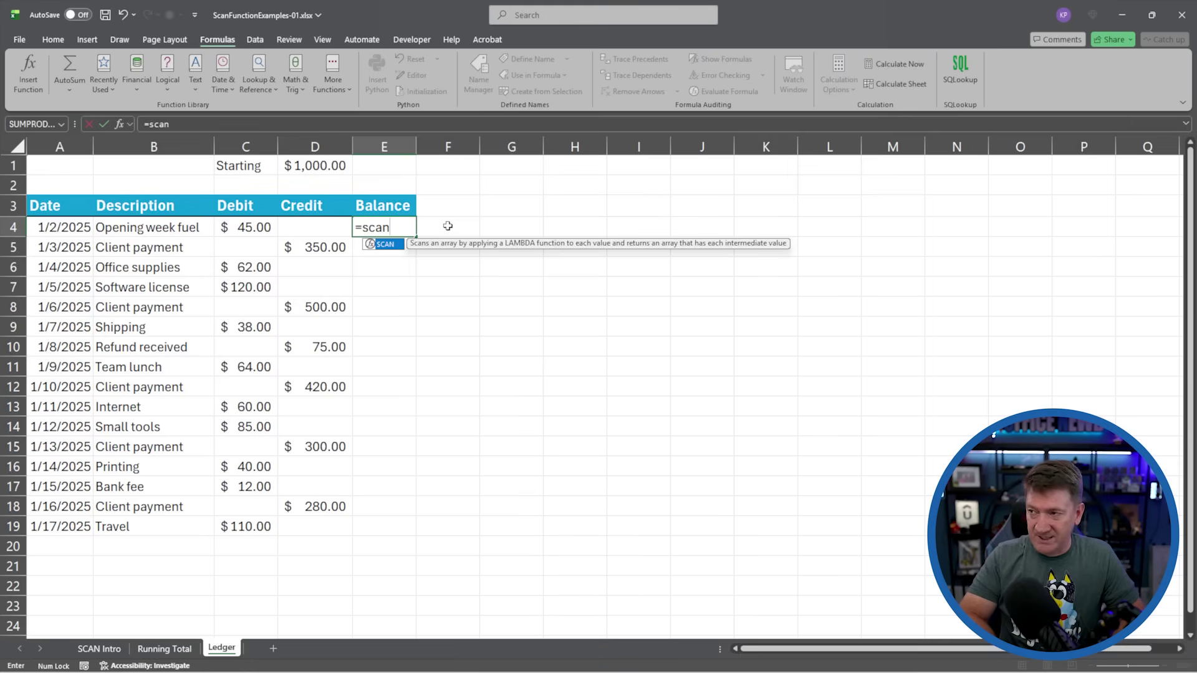
pyautogui.press('Tab')
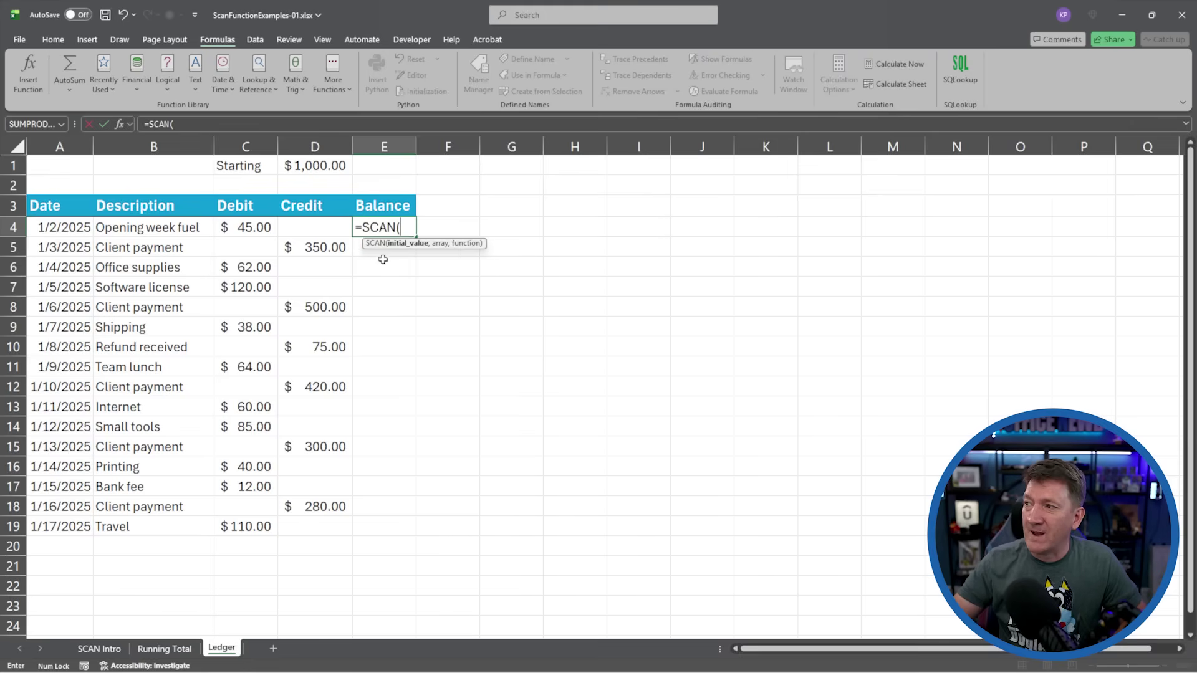
pyautogui.click(302, 166)
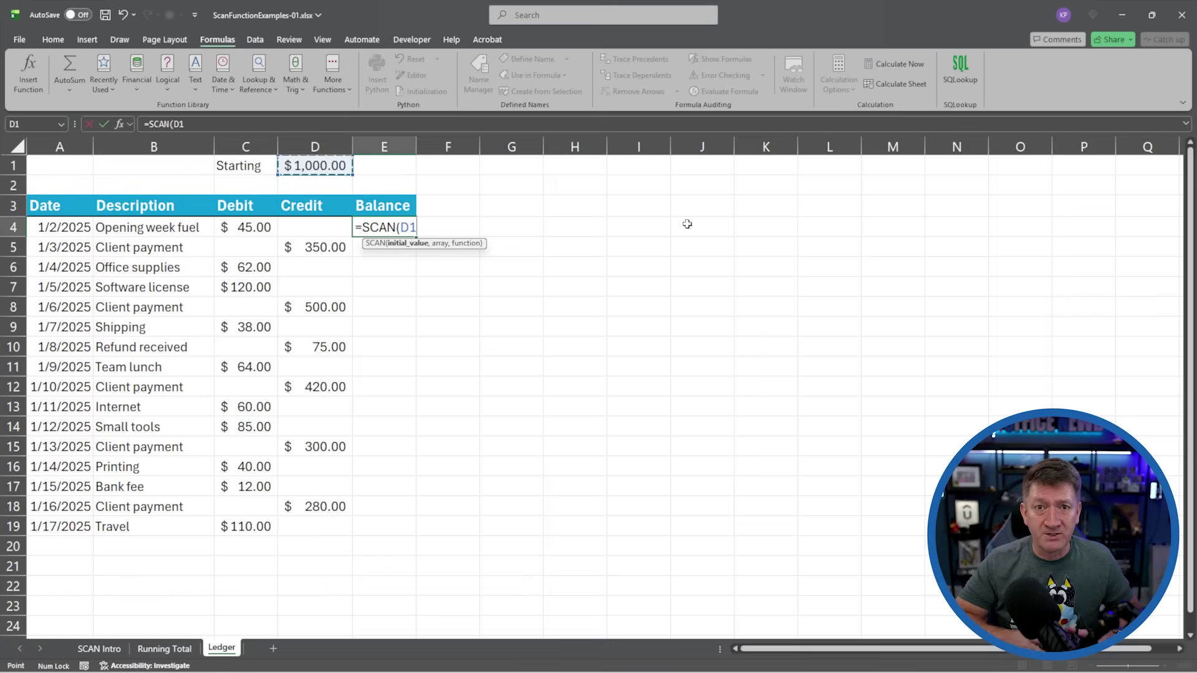
pyautogui.write(',')
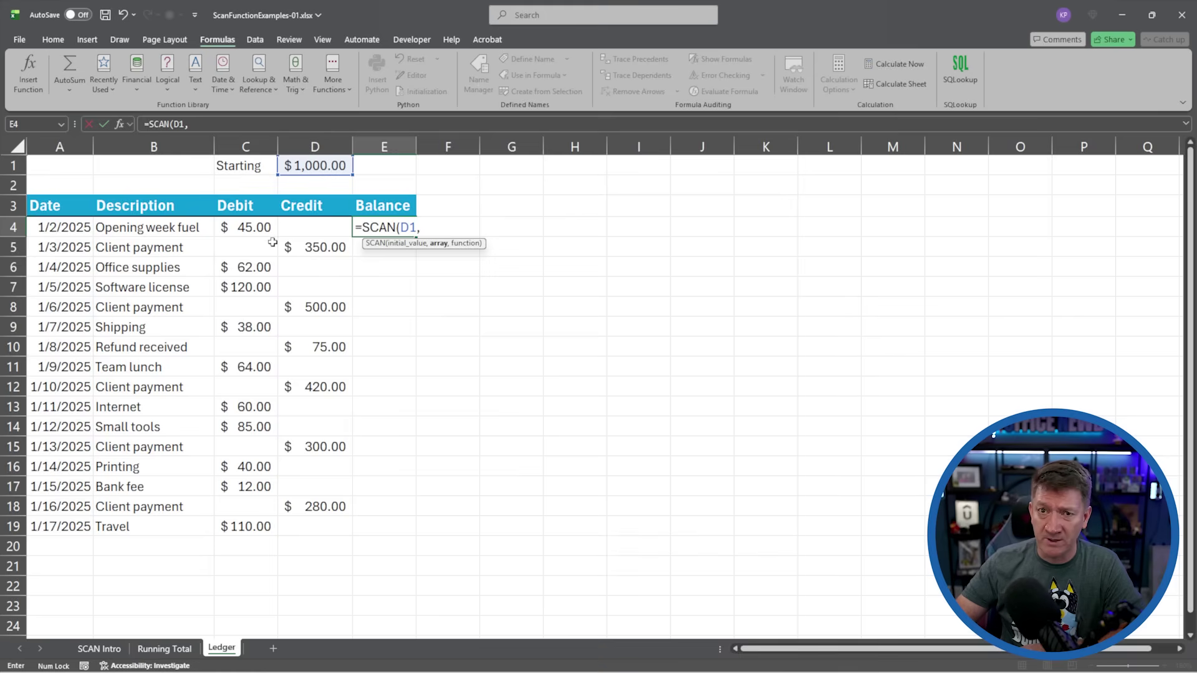
pyautogui.moveTo(307, 228); pyautogui.dragTo(302, 525)
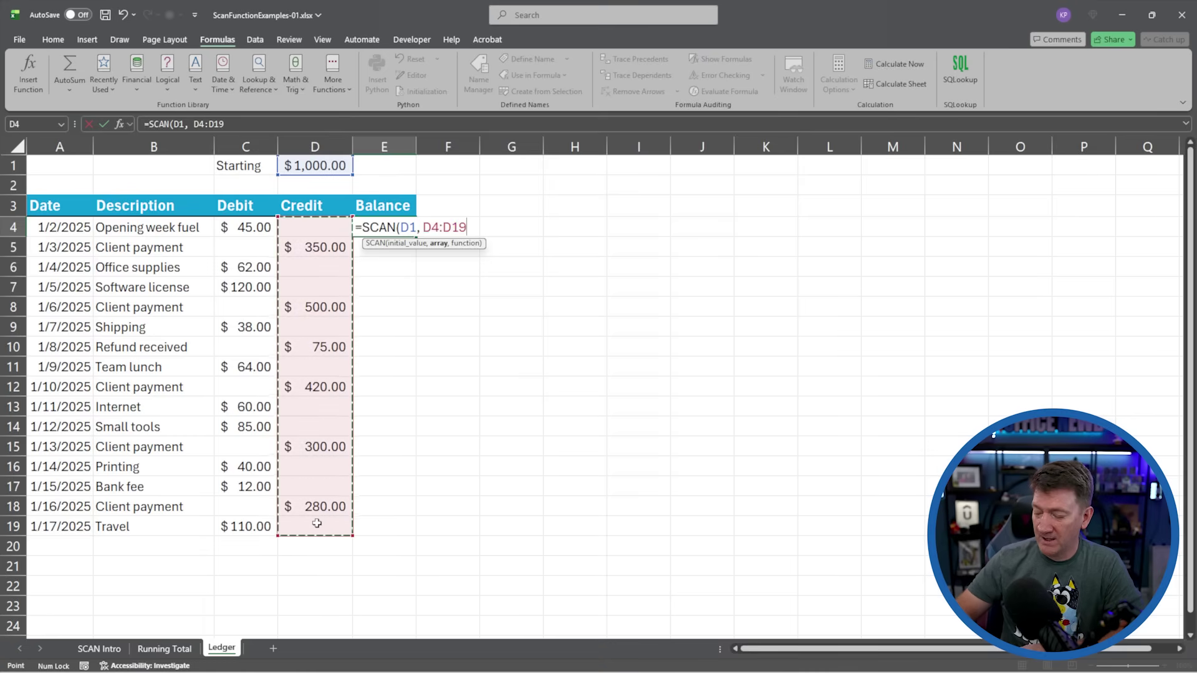
pyautogui.write('-')
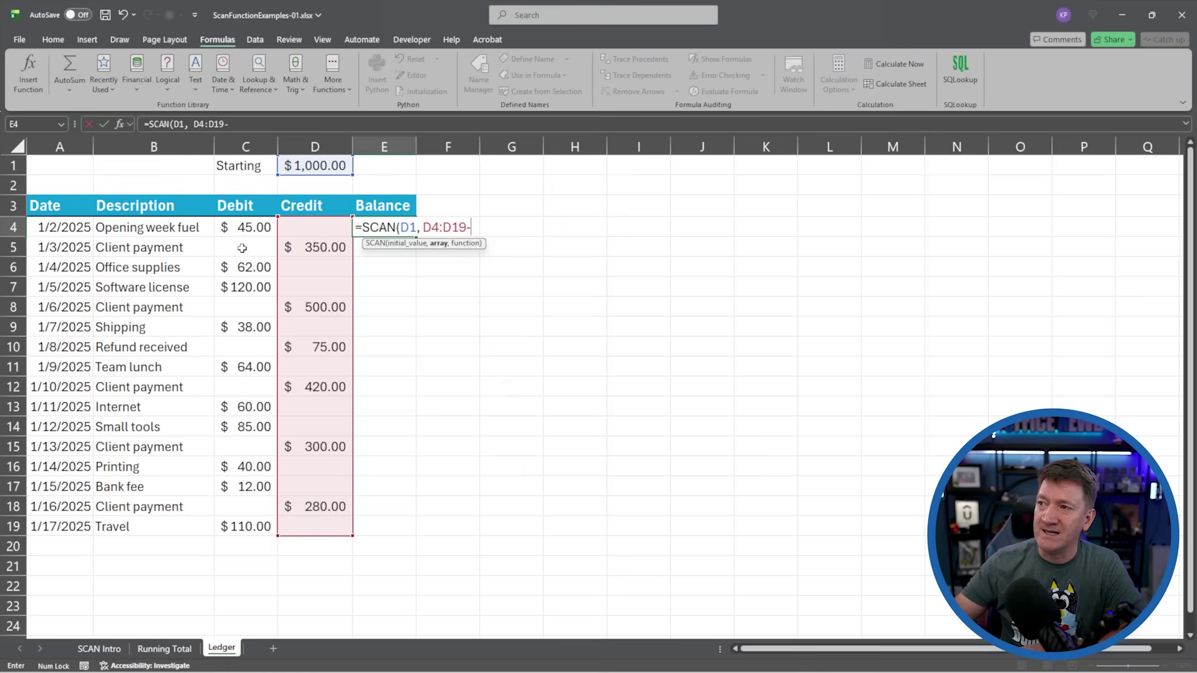
pyautogui.moveTo(243, 228); pyautogui.dragTo(243, 531)
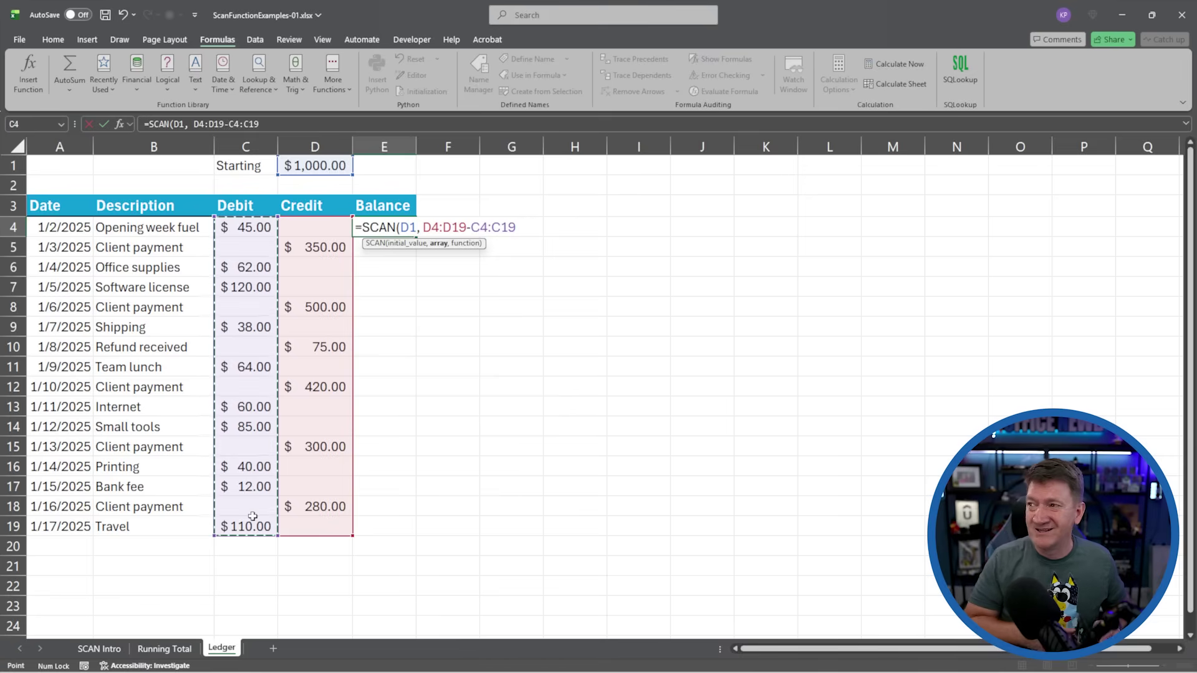
# - Complete the E4 balance formula with LAMBDA(ac, cv, ac+cv) as the SCAN function, enter it, and reselect E4
pyautogui.write(',')
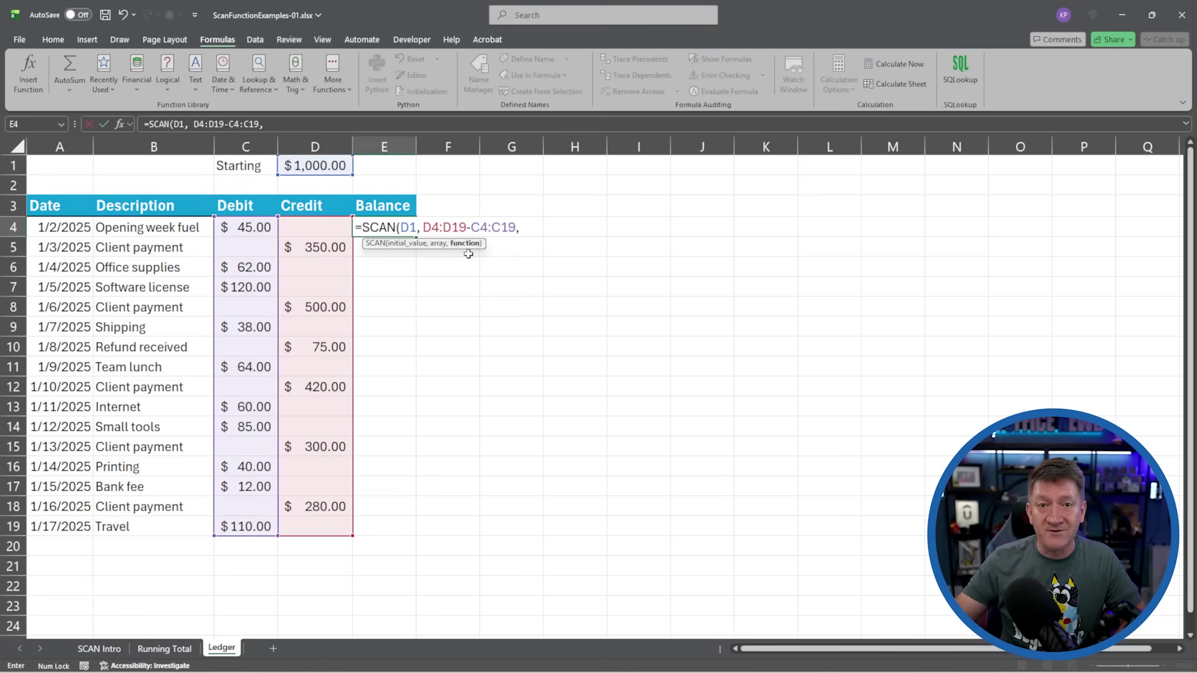
pyautogui.write(' lambda')
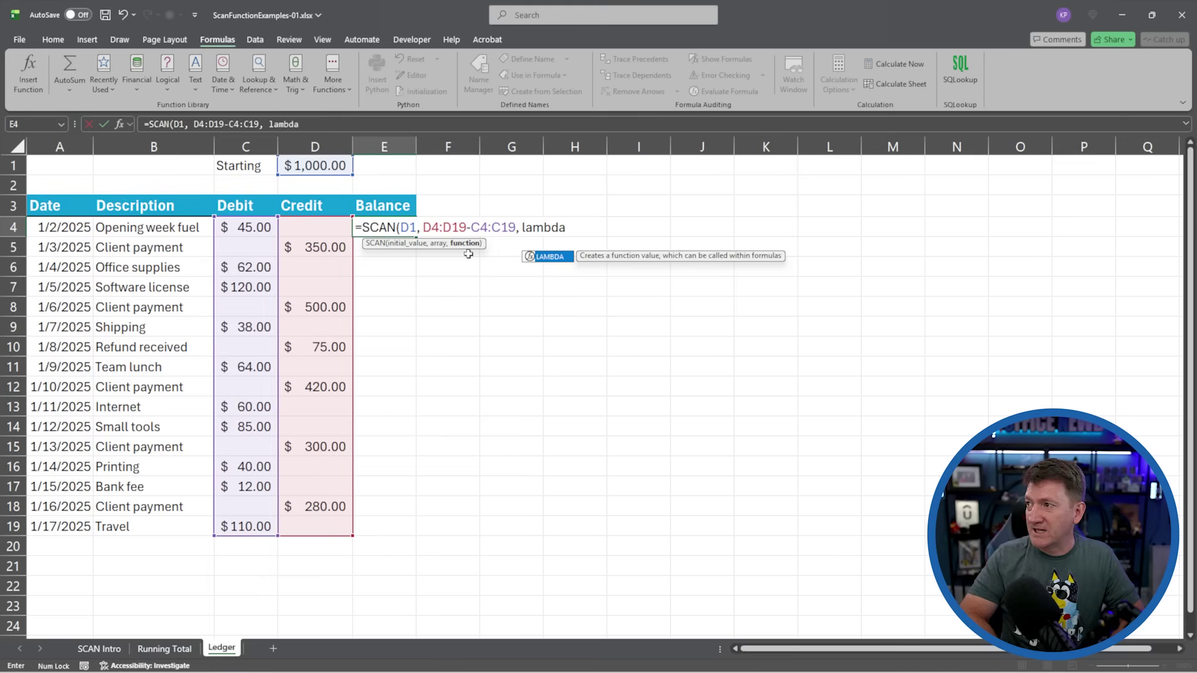
pyautogui.press('Tab')
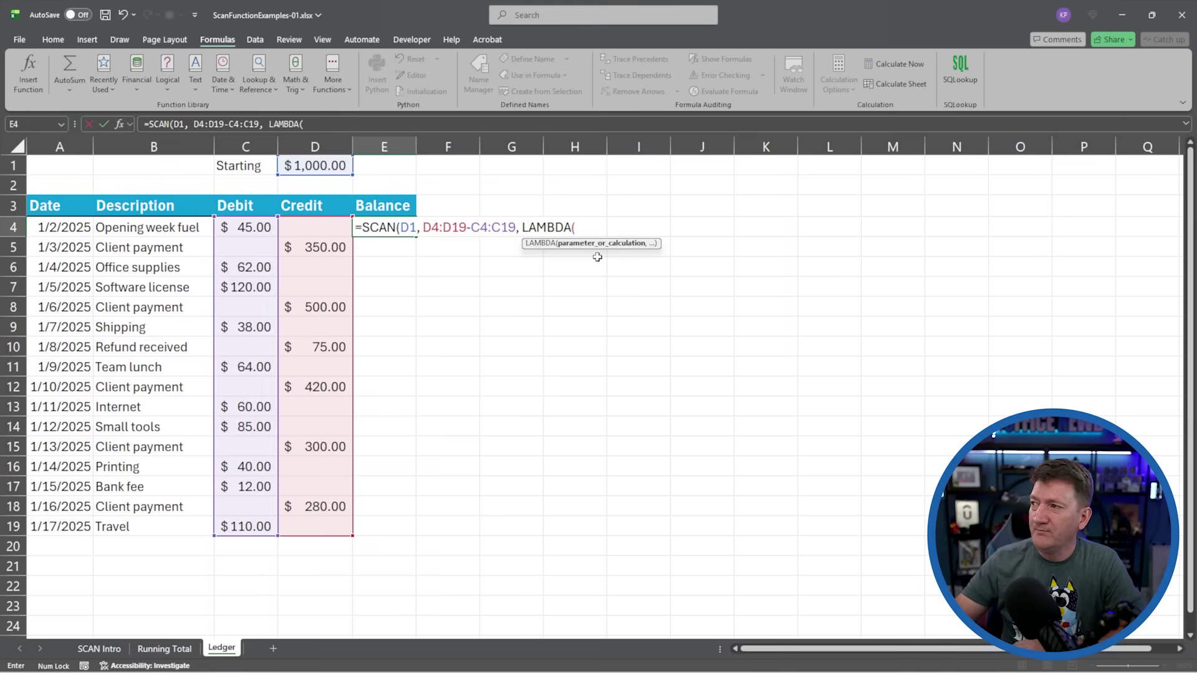
pyautogui.write('ac')
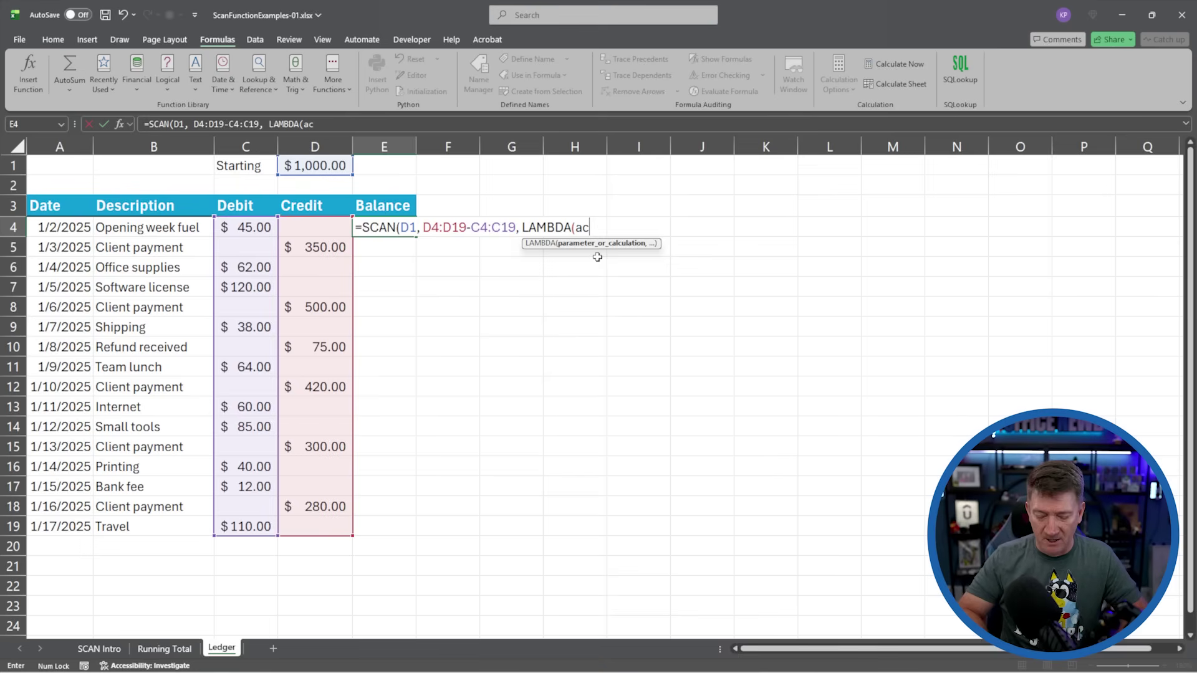
pyautogui.write(', cv')
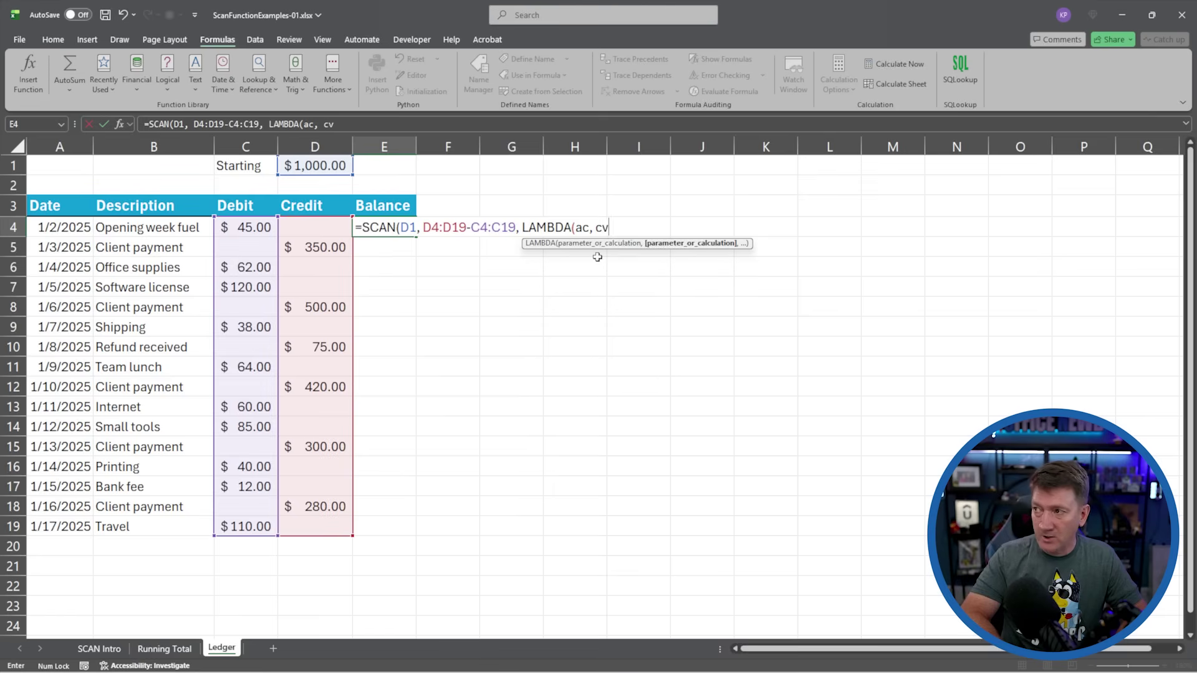
pyautogui.write(', ')
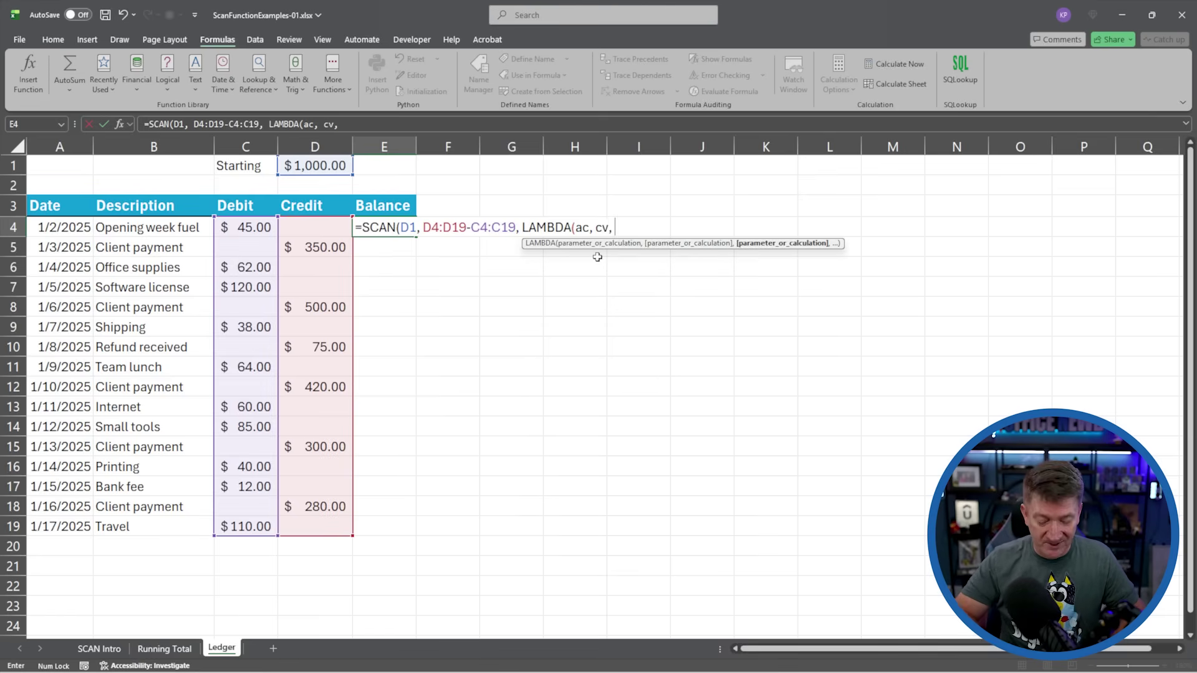
pyautogui.write('ac')
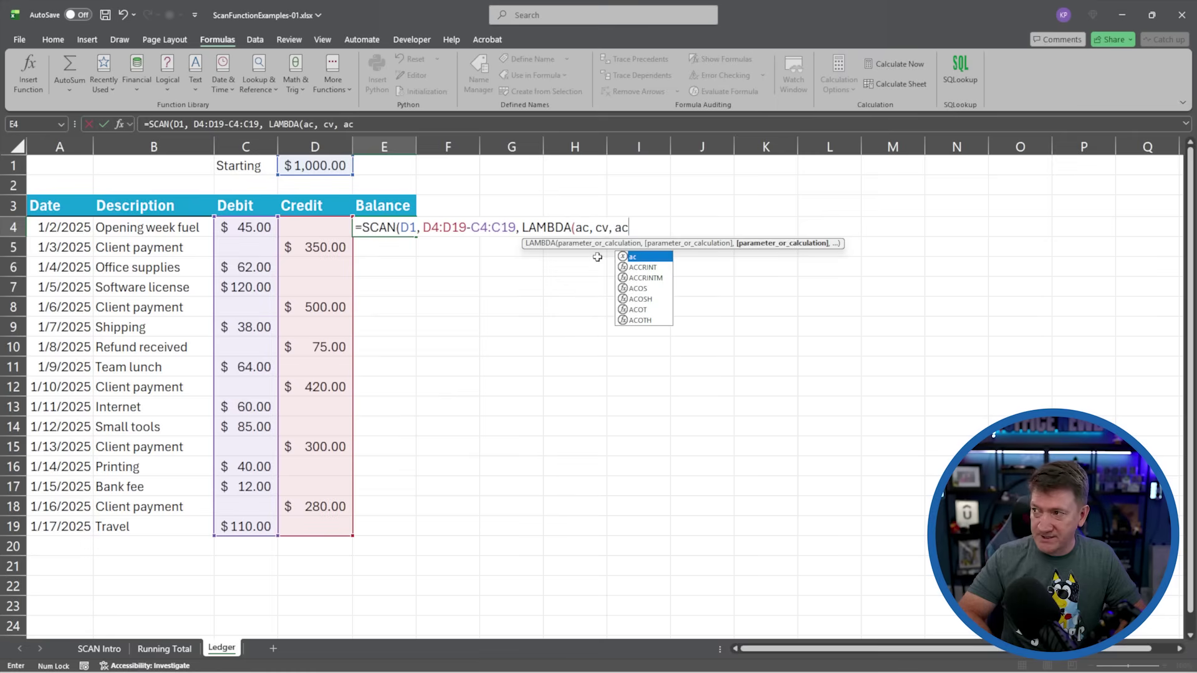
pyautogui.write('+')
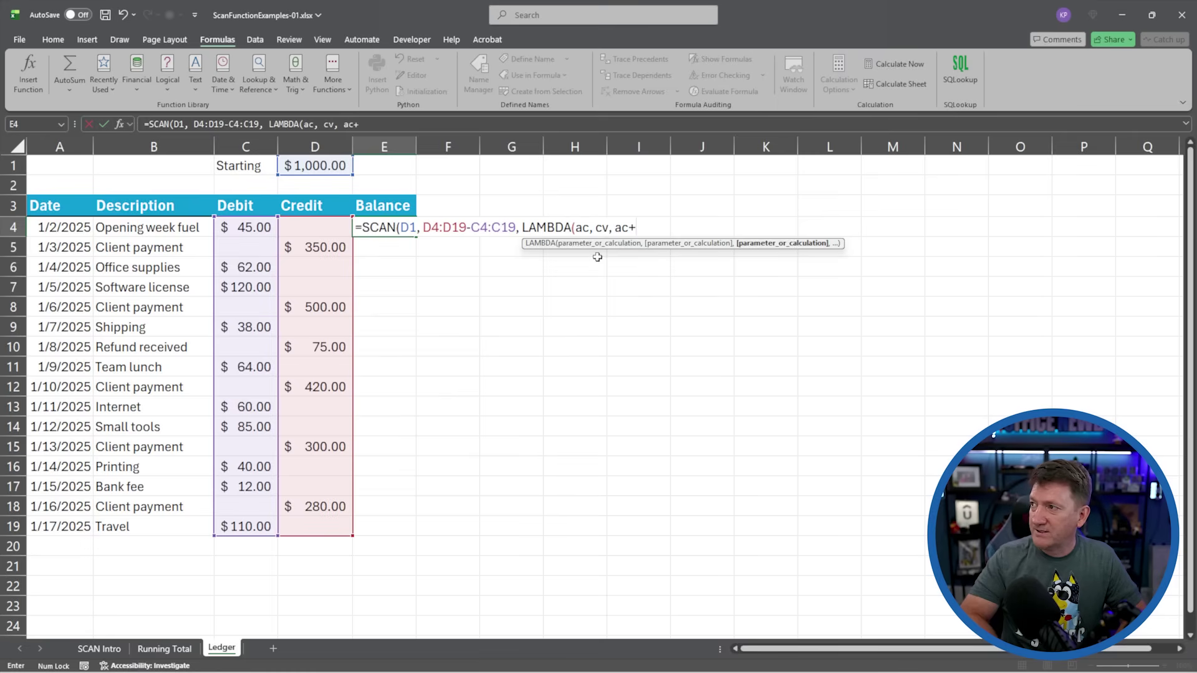
pyautogui.write('cv')
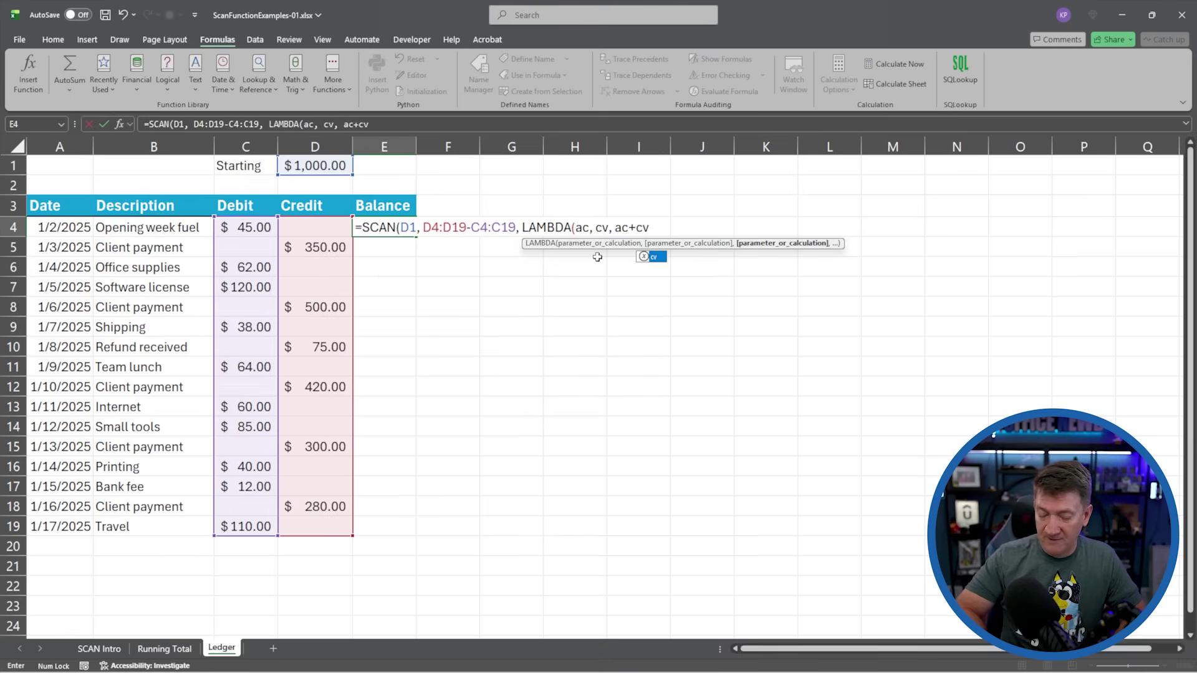
pyautogui.write(')')
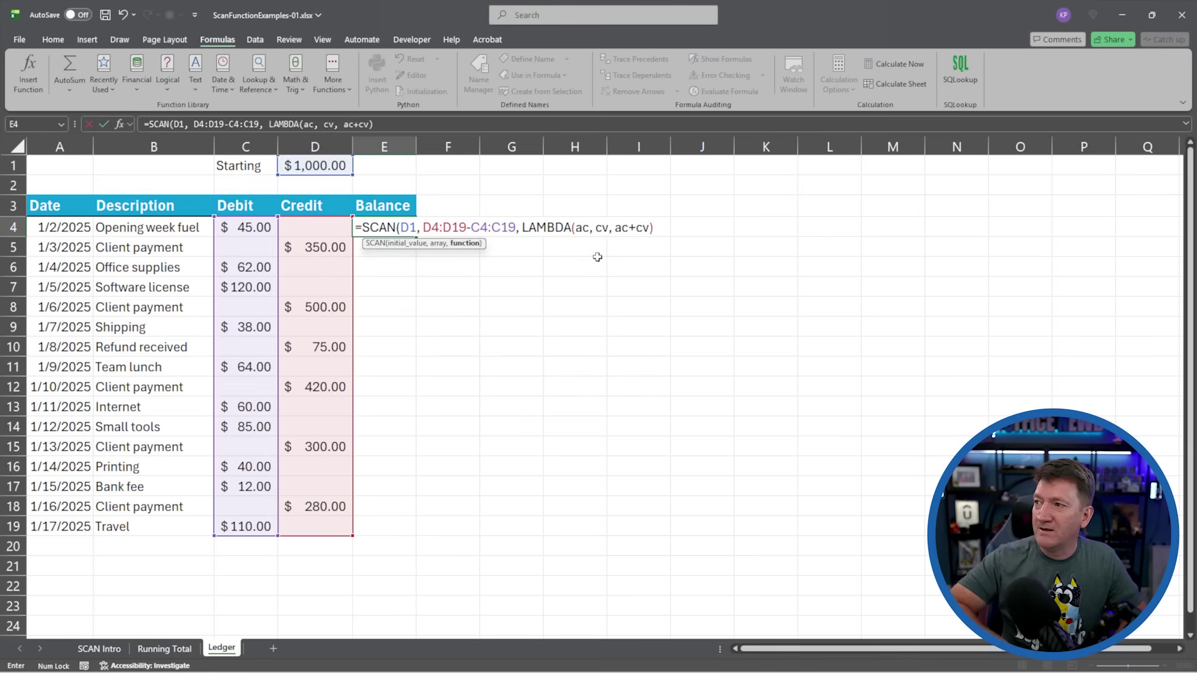
pyautogui.write(')')
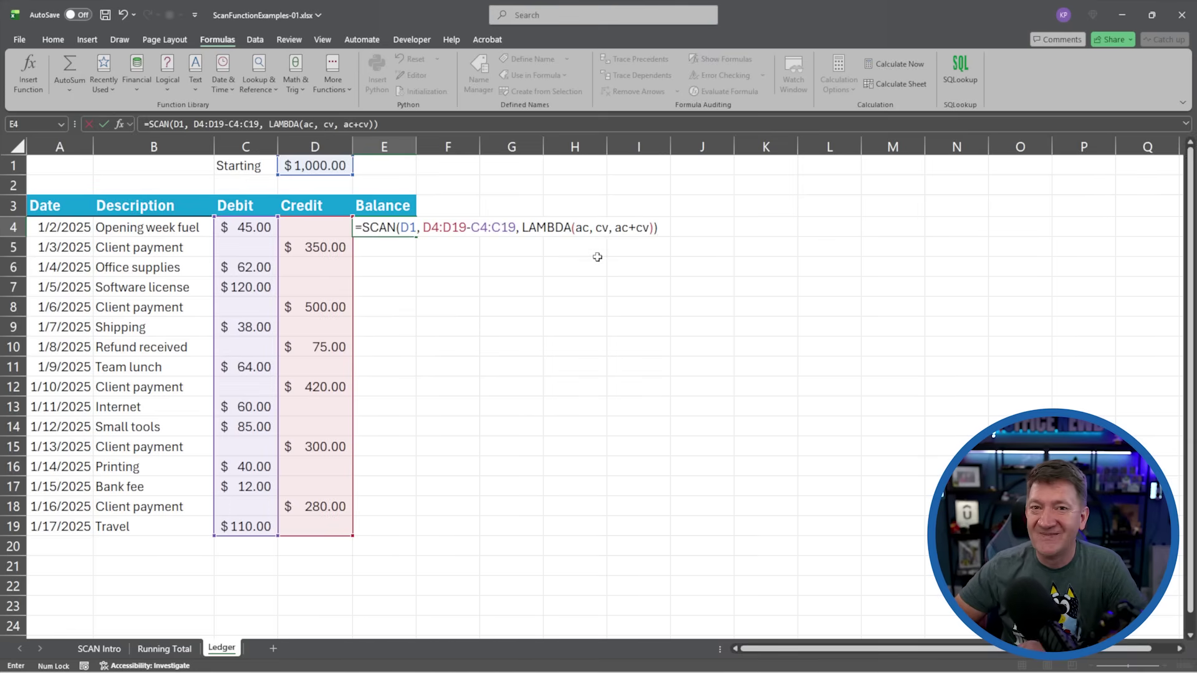
pyautogui.press('Return')
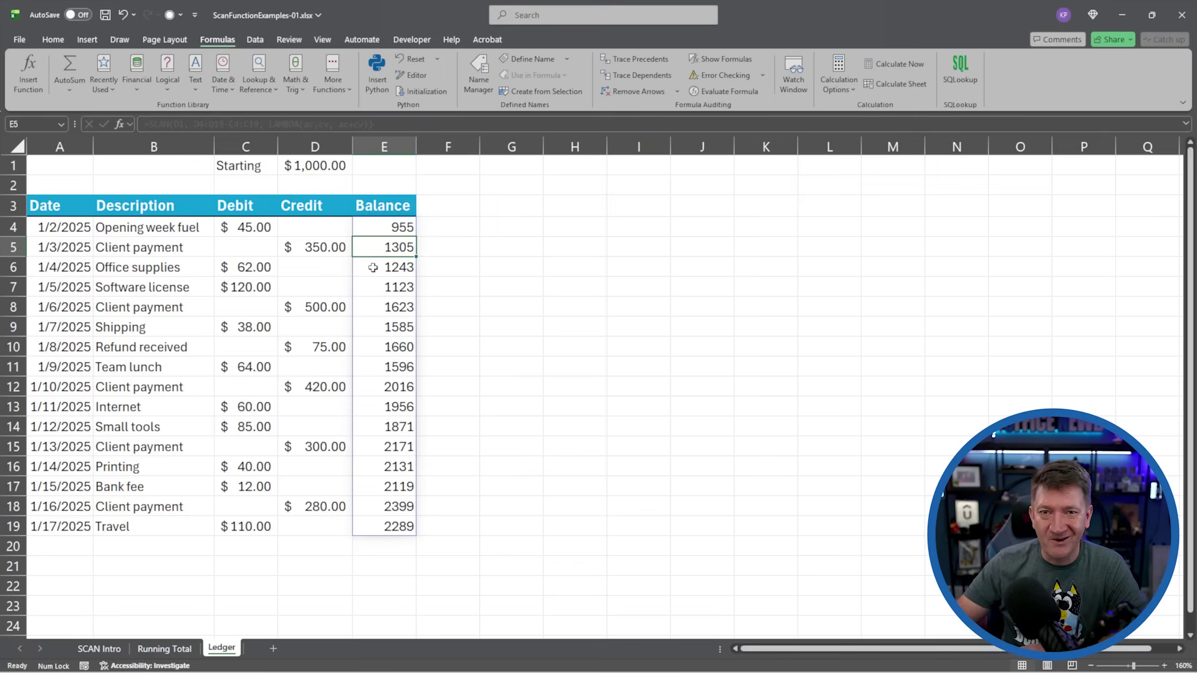
pyautogui.click(382, 226)
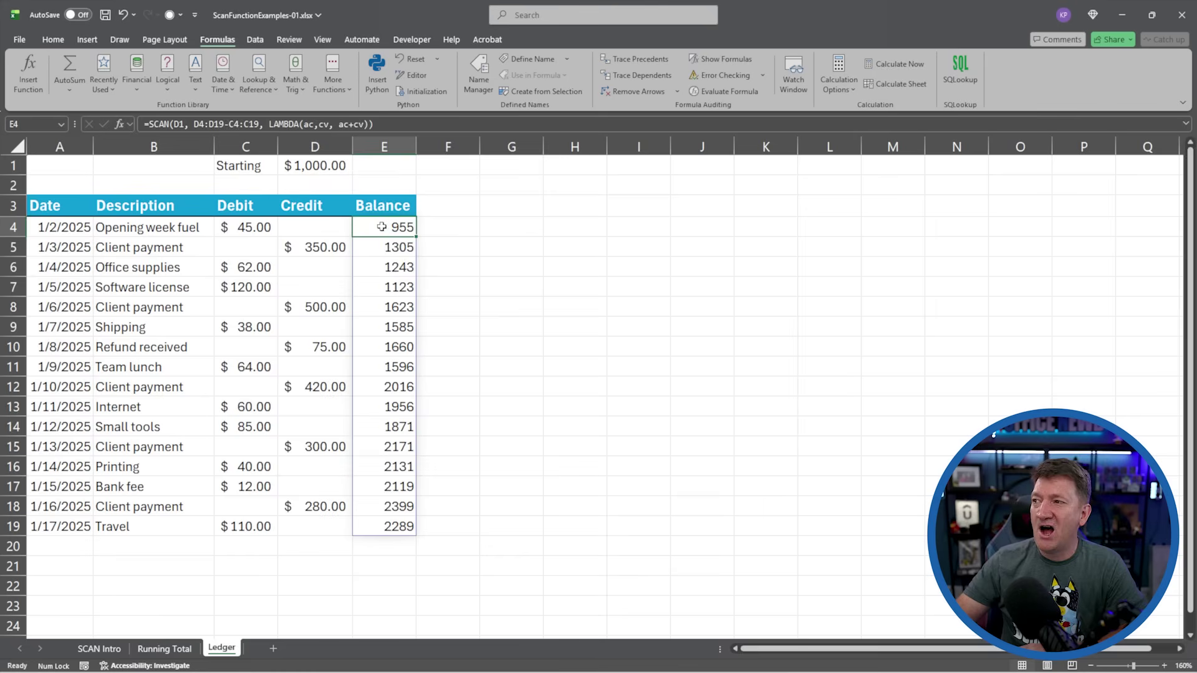